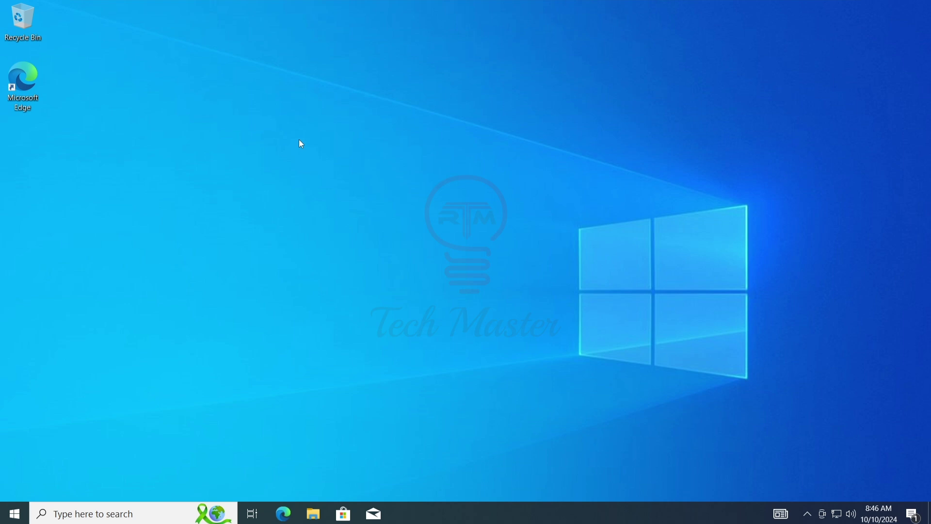
Open Microsoft Edge, search Google for "windows 11" and open Microsoft's Download Windows 11 page
click(284, 514)
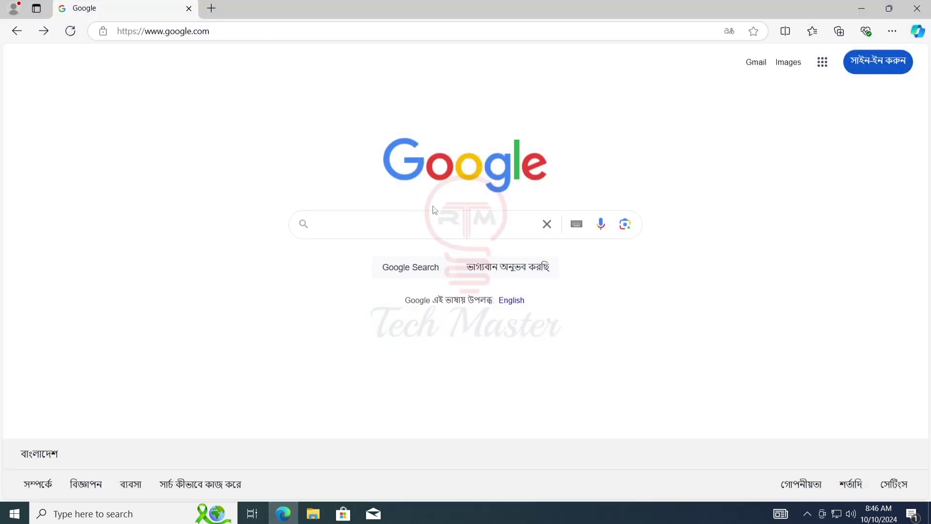
click(388, 224)
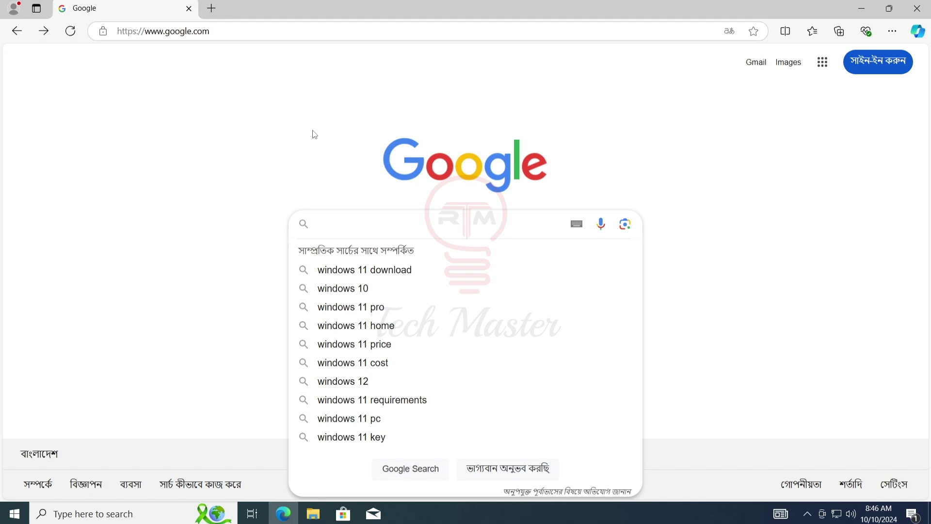
text(windows 11)
key(Return)
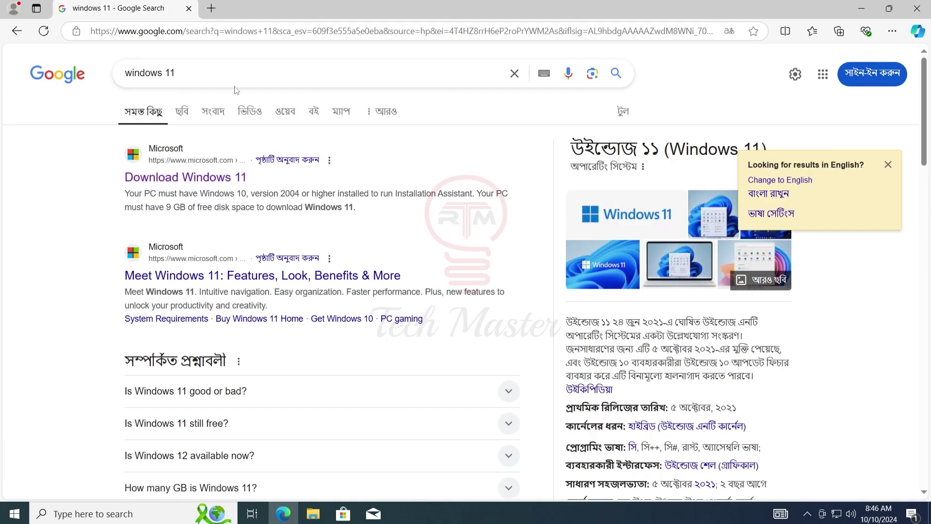
click(162, 179)
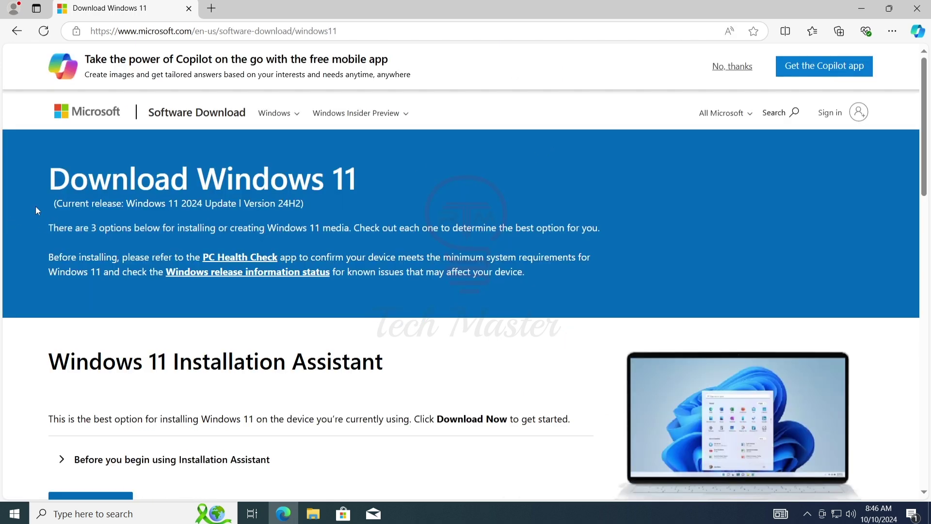
In the disk image section, choose Windows 11 (multi-edition ISO for x64 devices) and request its download
scroll(37, 210, down, 7)
scroll(37, 210, down, 5)
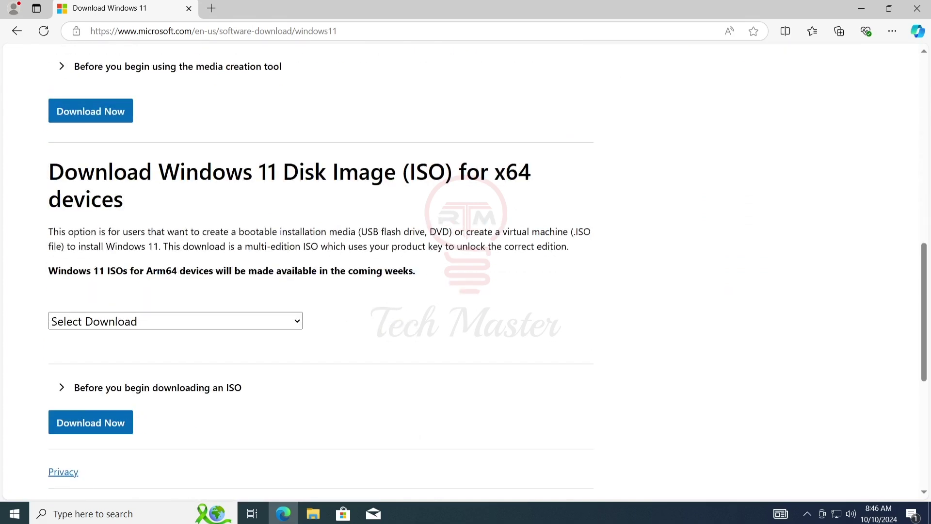
drag(49, 173, 531, 172)
click(4, 274)
scroll(10, 275, down, 1)
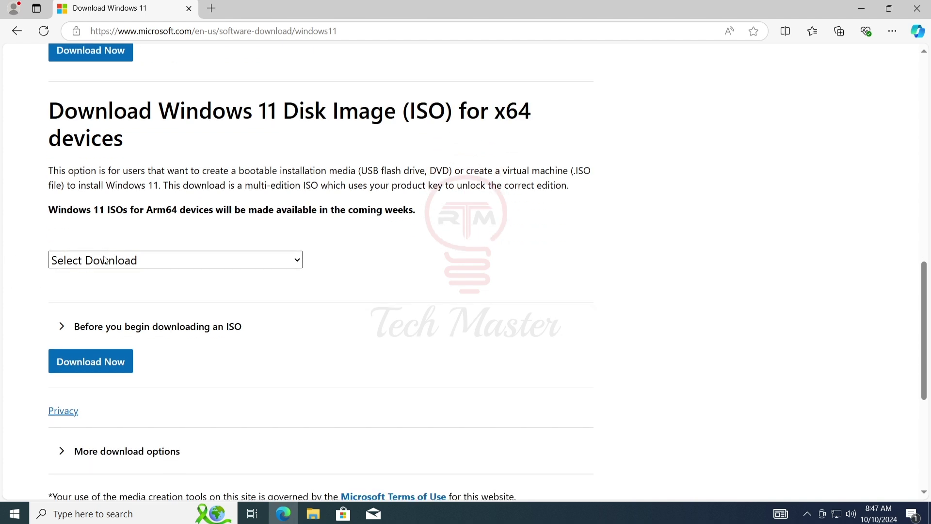
click(108, 267)
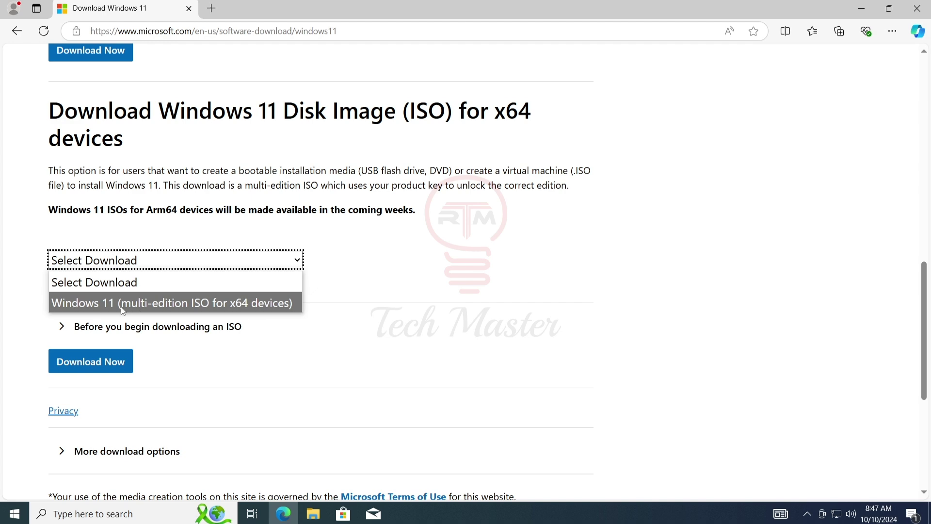
click(133, 305)
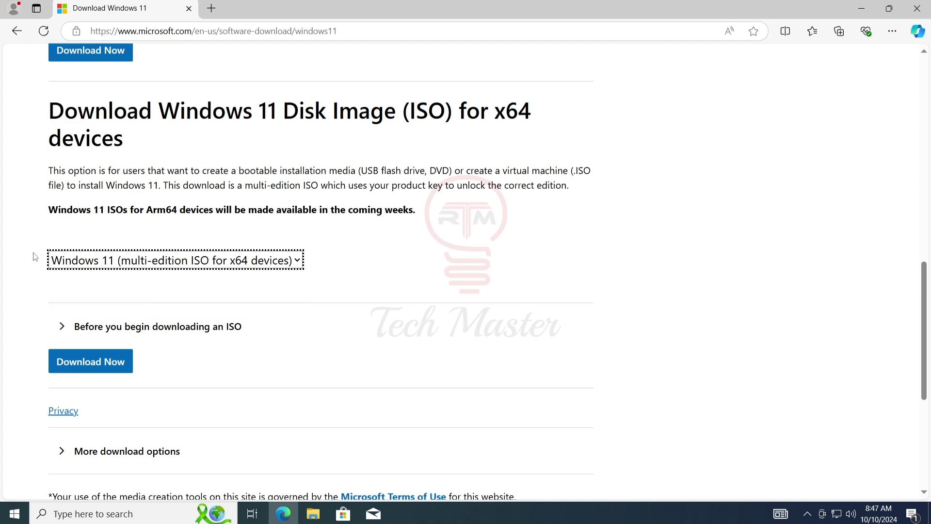
scroll(32, 254, down, 3)
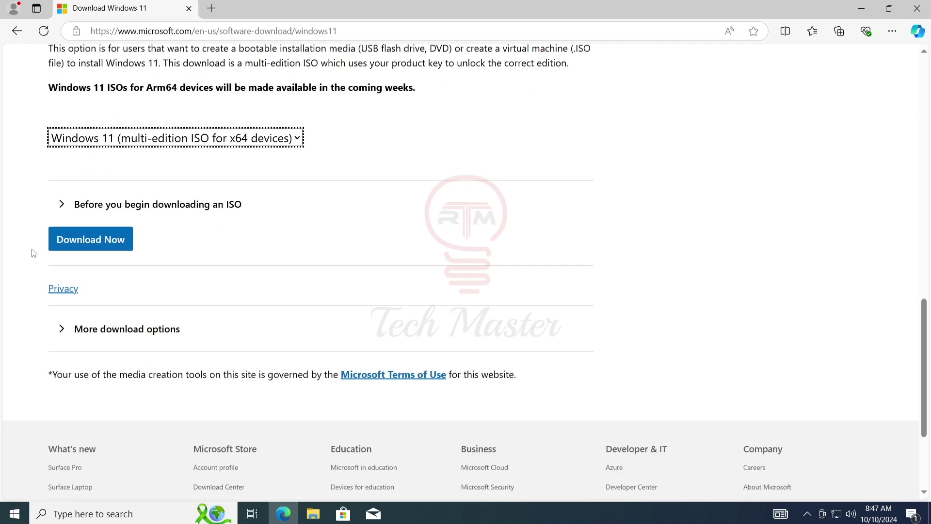
click(99, 243)
Confirm English (United States) as the product language and start the 64-bit Windows 11 ISO download
click(137, 224)
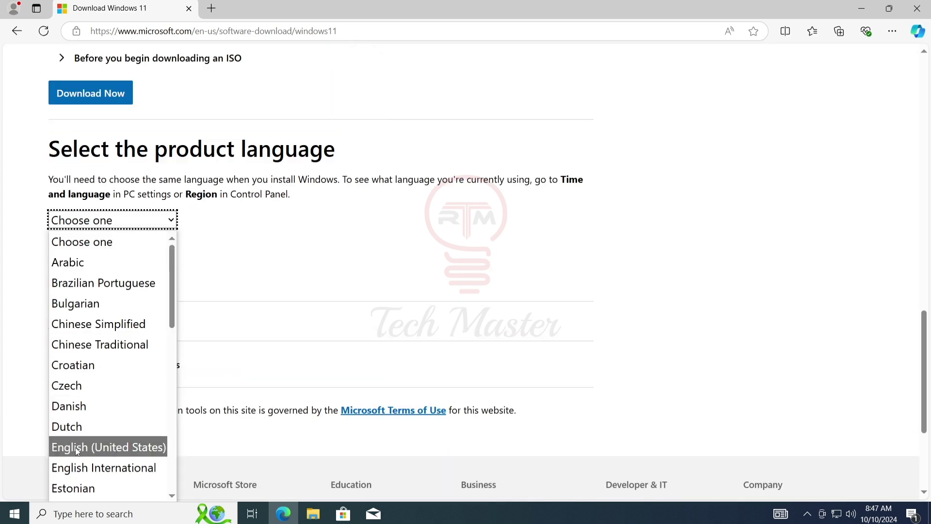
click(137, 447)
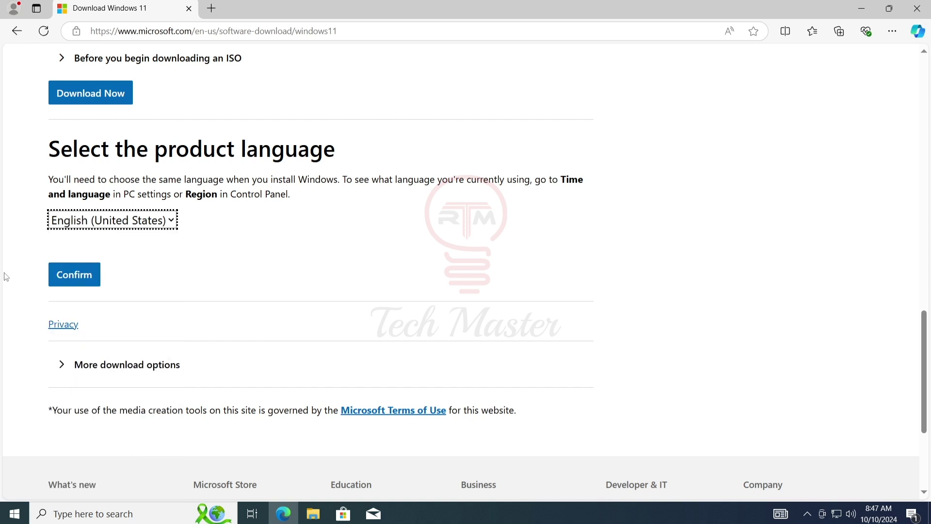
click(77, 281)
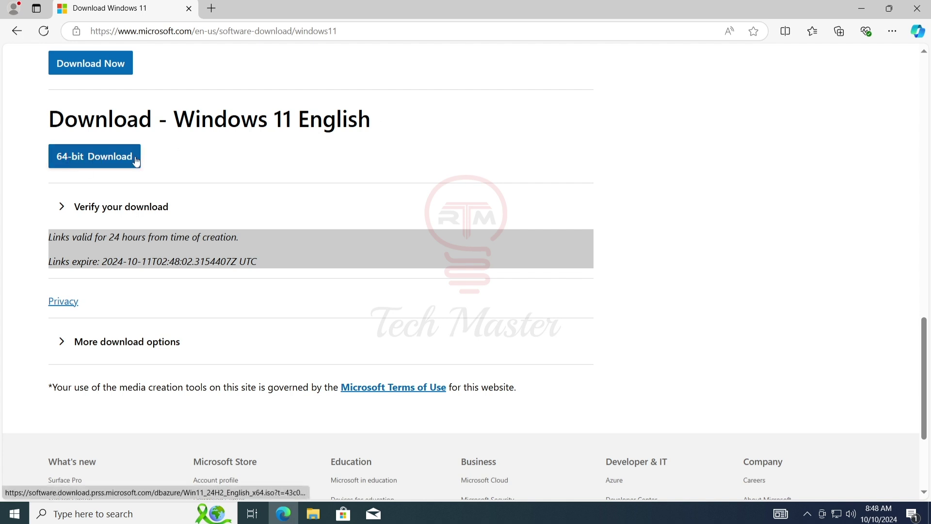
click(101, 157)
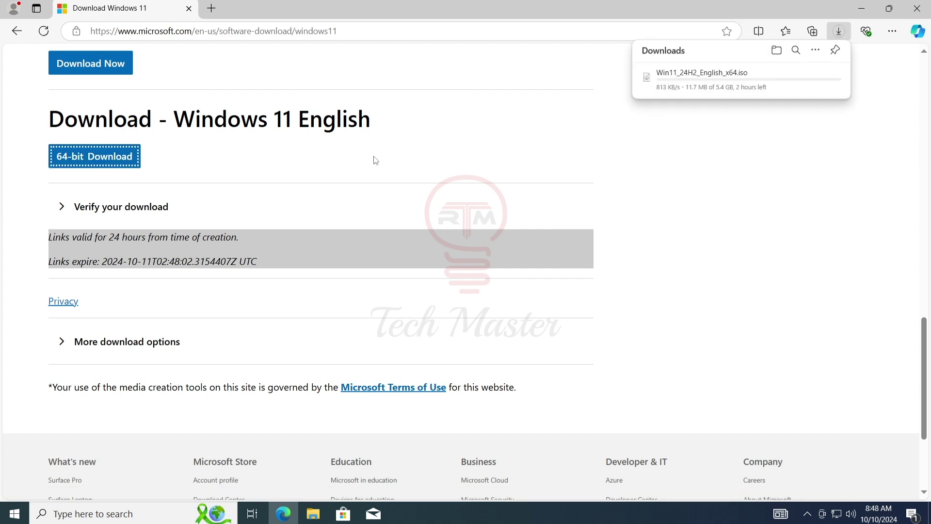
mouse_move(652, 81)
Search for "rufus" in a new tab and download rufus-4.5.exe from the official Rufus site
click(215, 11)
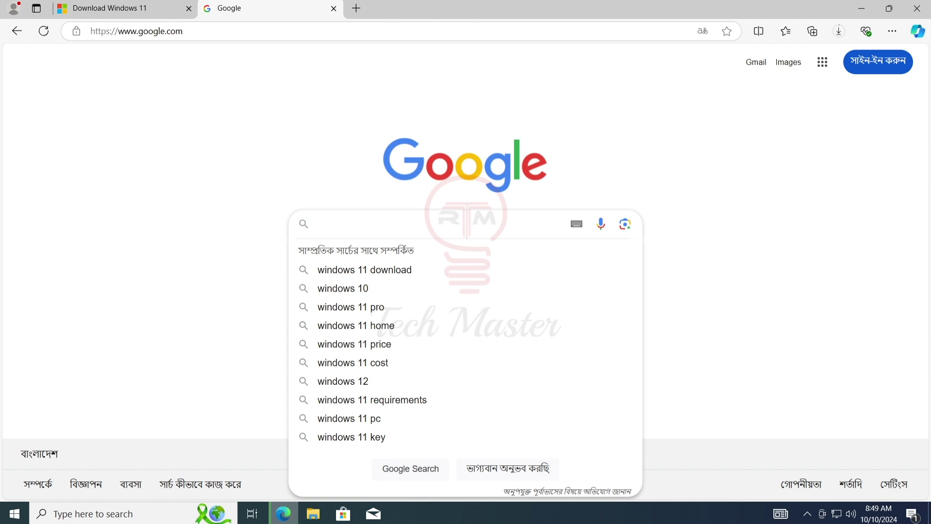
text(rufus)
key(Return)
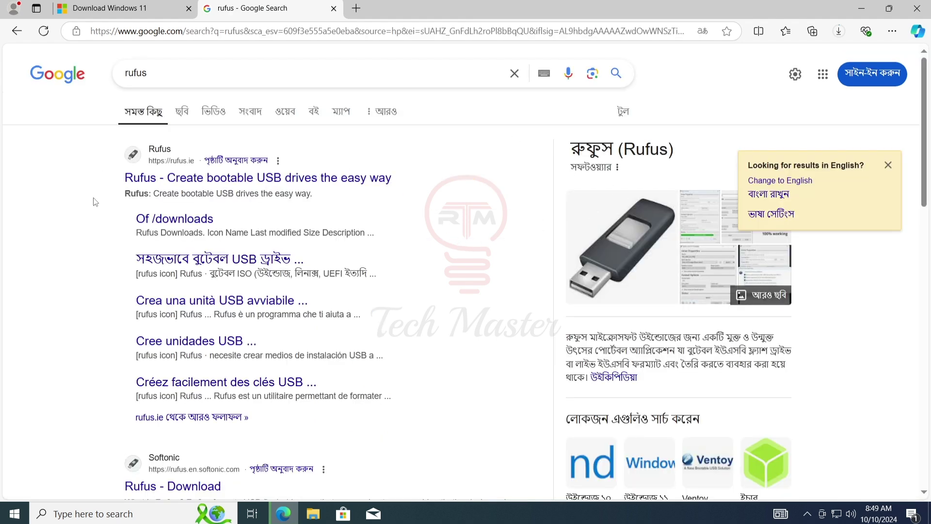
click(173, 182)
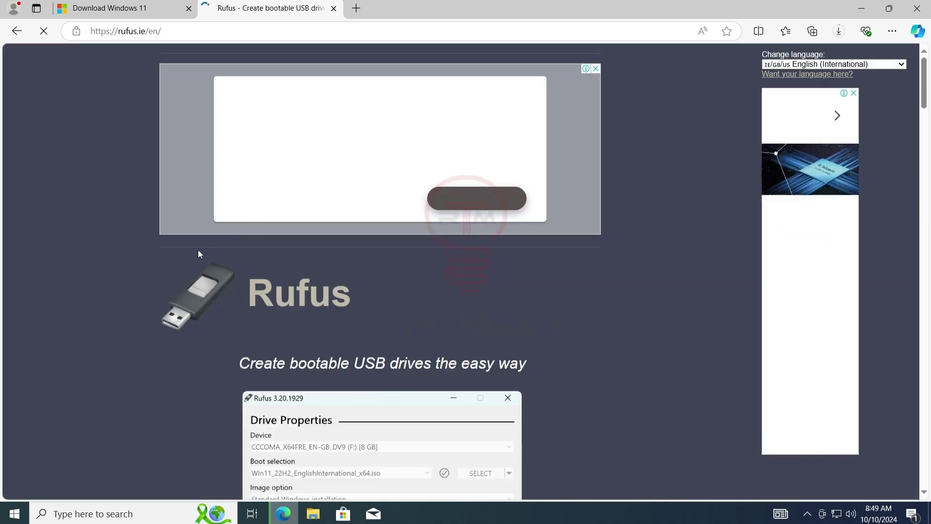
scroll(195, 251, down, 6)
scroll(196, 255, down, 10)
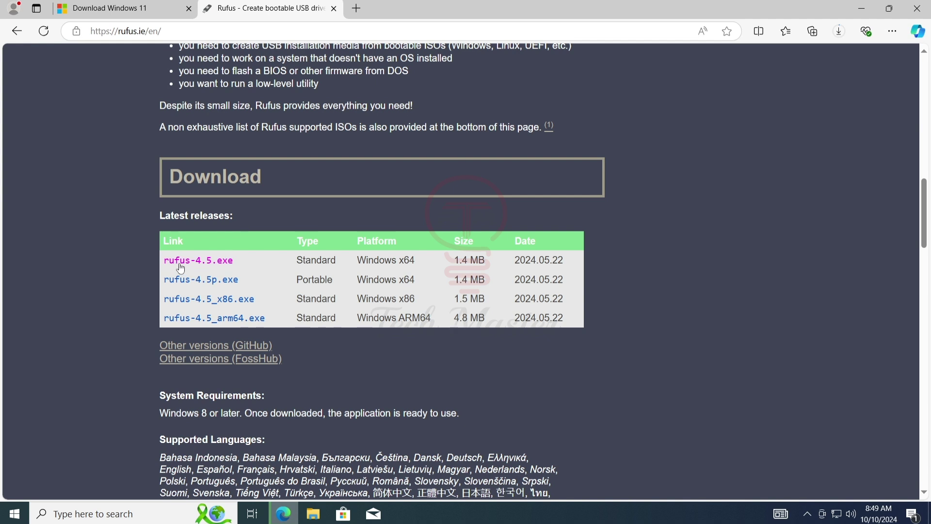
click(214, 262)
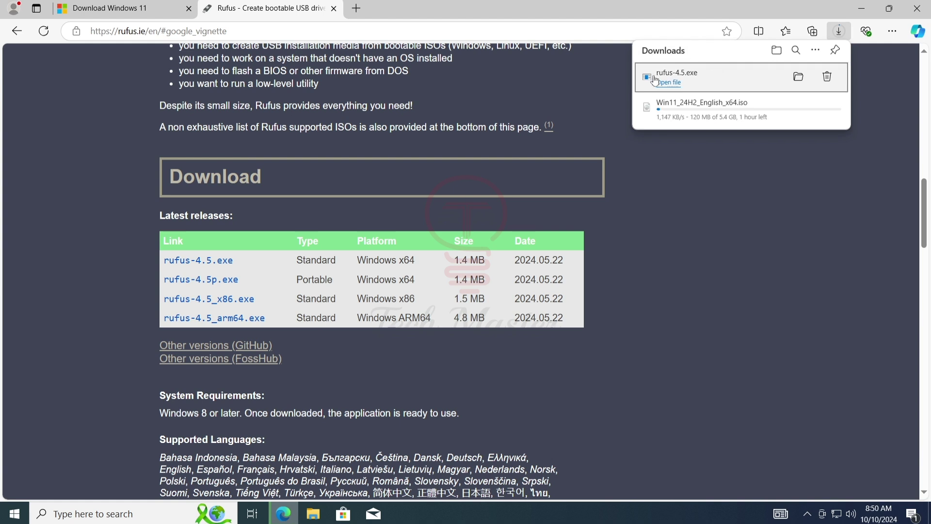
Show the downloaded Rufus file in its folder, maximize the File Explorer window and display the files as large icons
click(801, 82)
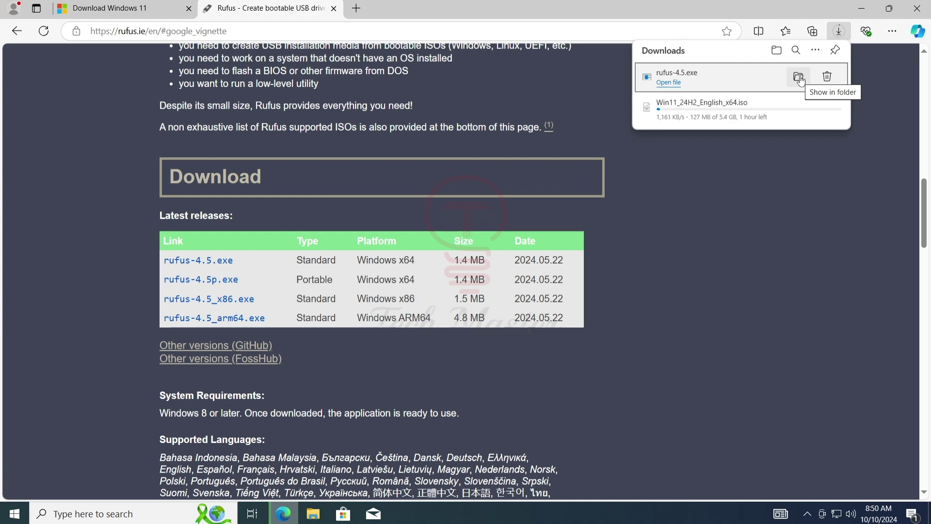
click(799, 78)
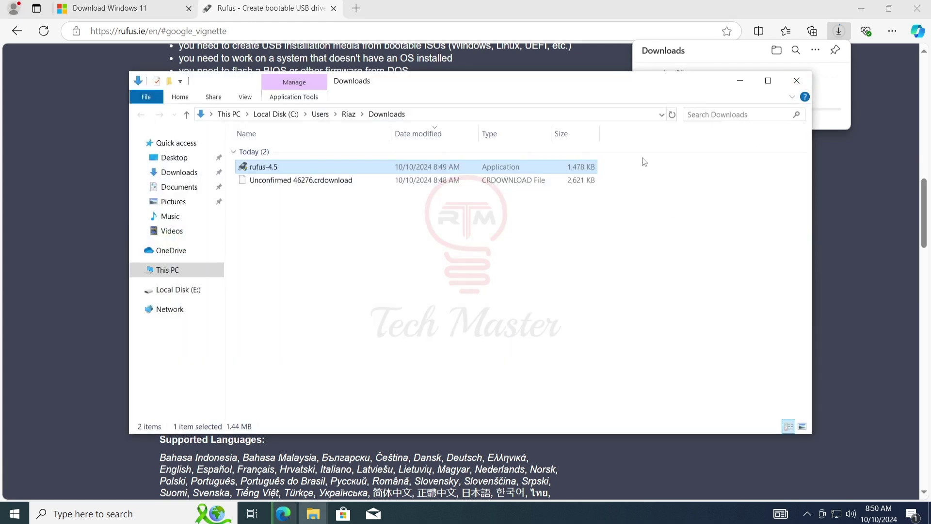
click(768, 80)
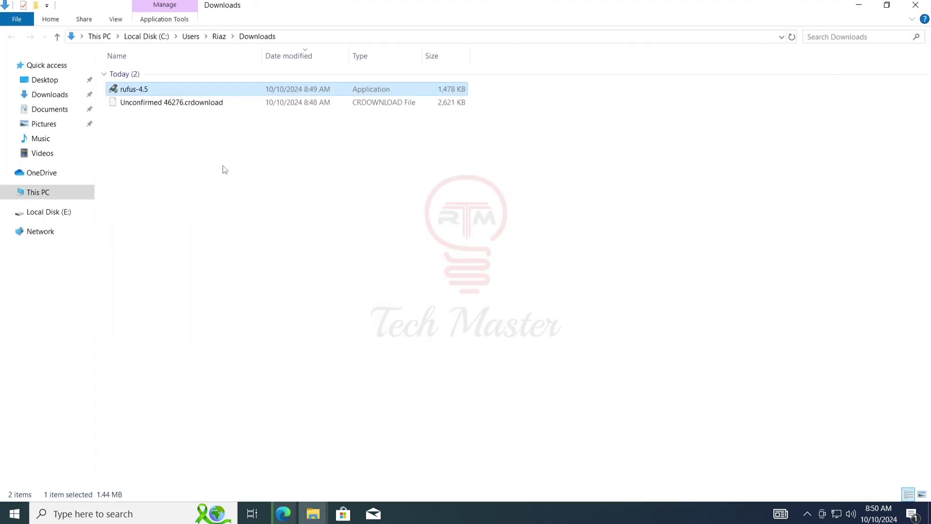
click(121, 123)
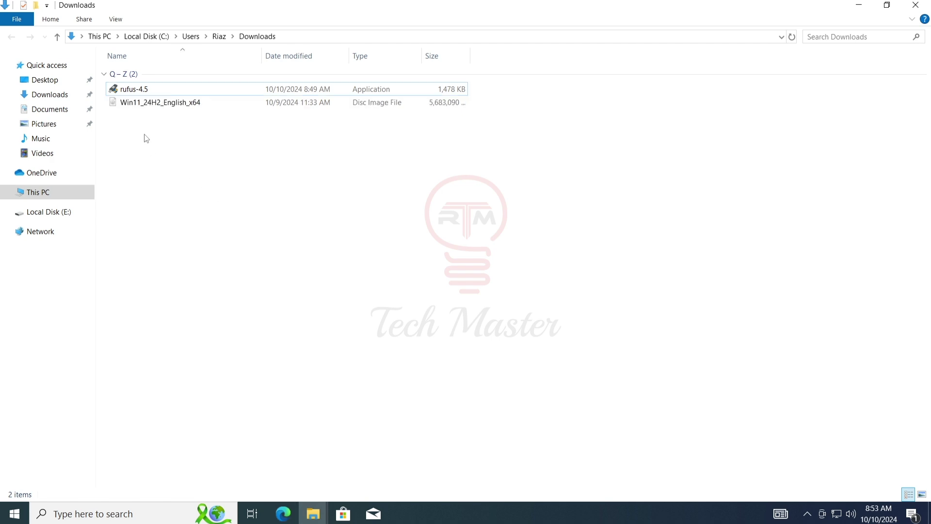
click(923, 495)
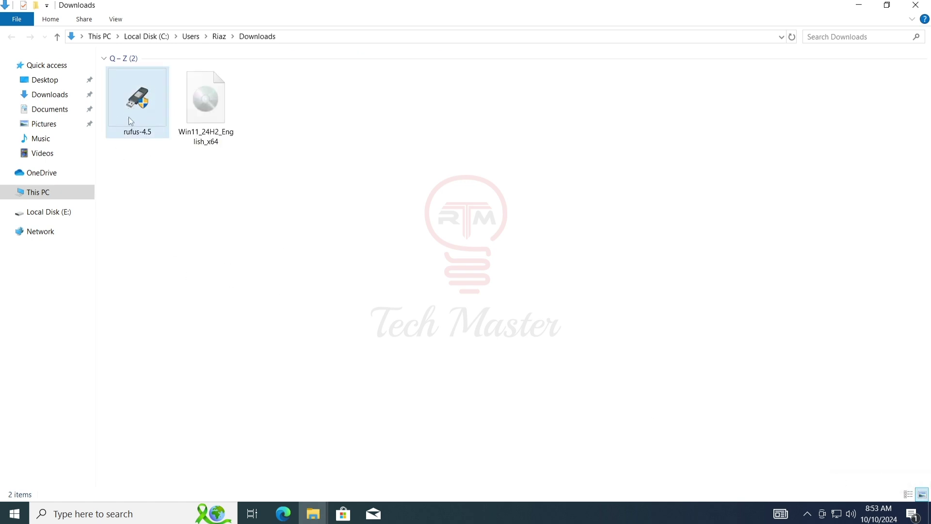
Launch rufus-4.5 with permission to make changes to the device and allow it to check for updates online
mouse_move(136, 117)
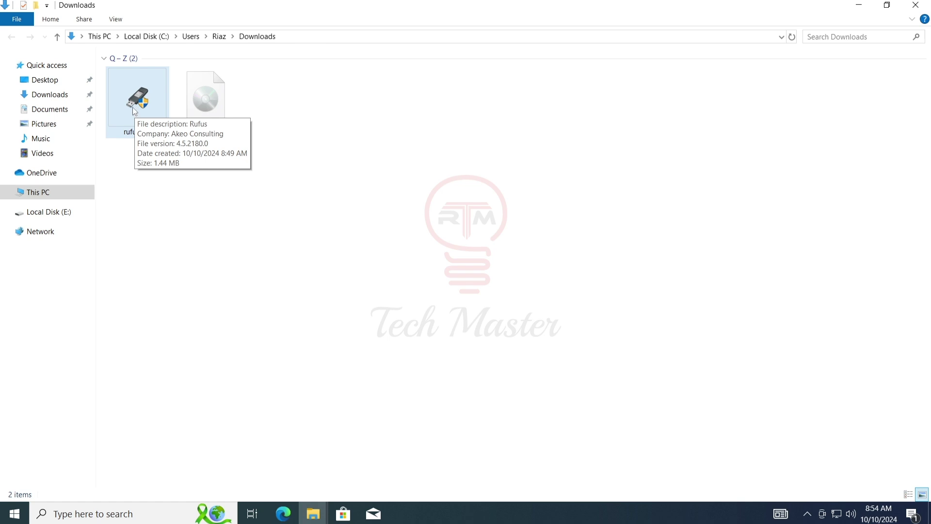
double_click(135, 111)
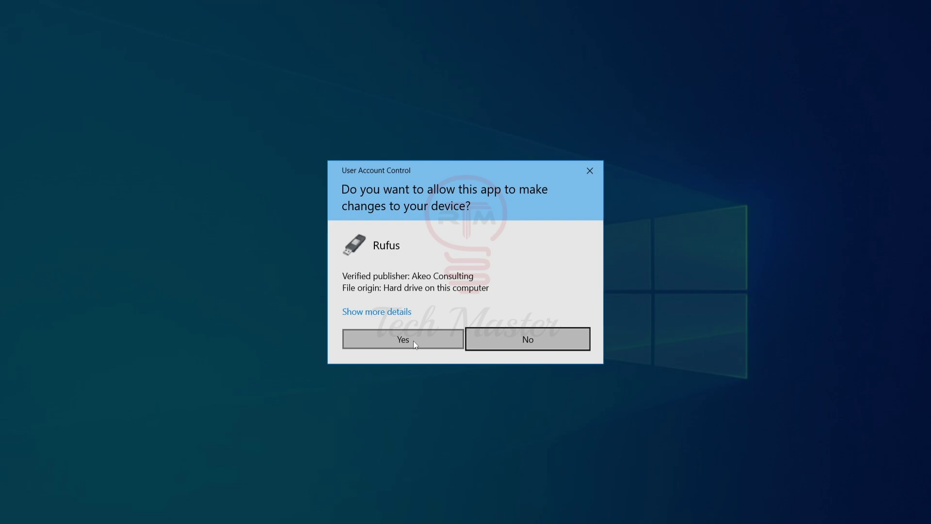
click(413, 339)
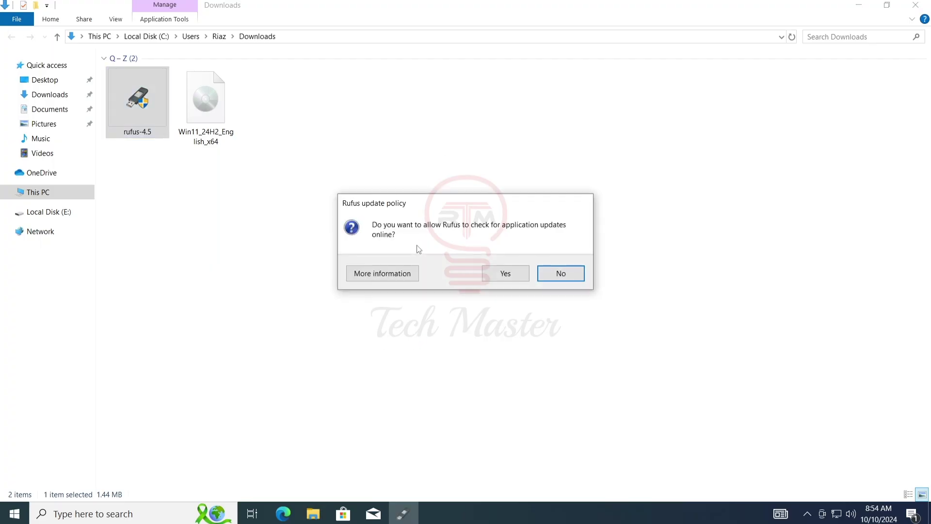
click(506, 273)
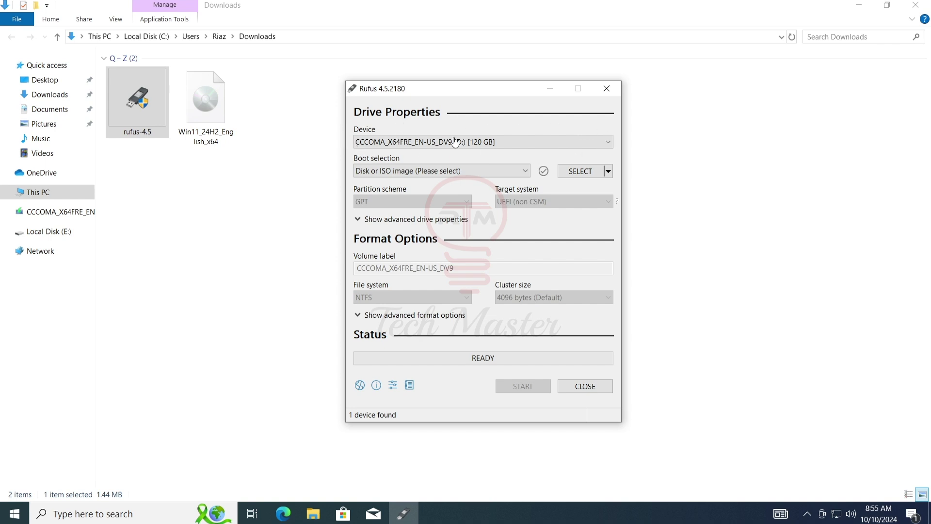
Load the Win11_24H2_English_x64 disk image from Downloads as the boot selection
click(582, 176)
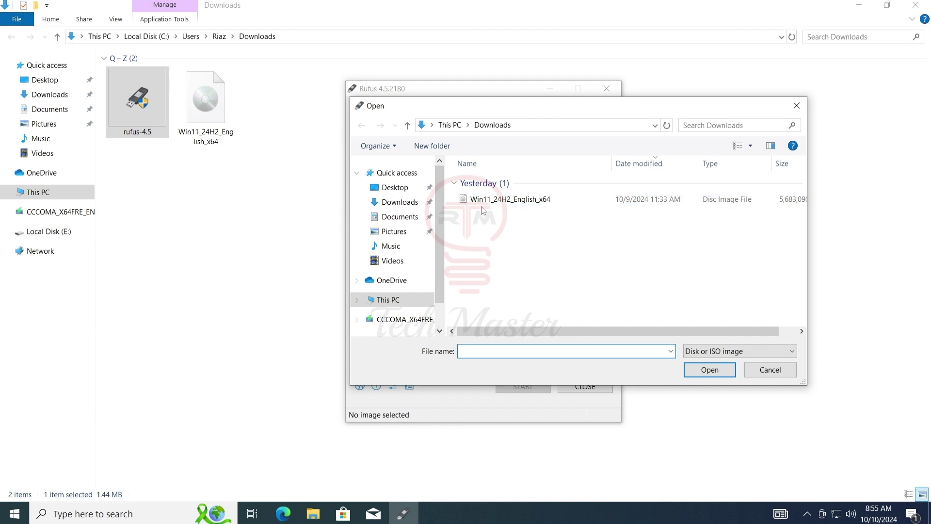
click(487, 206)
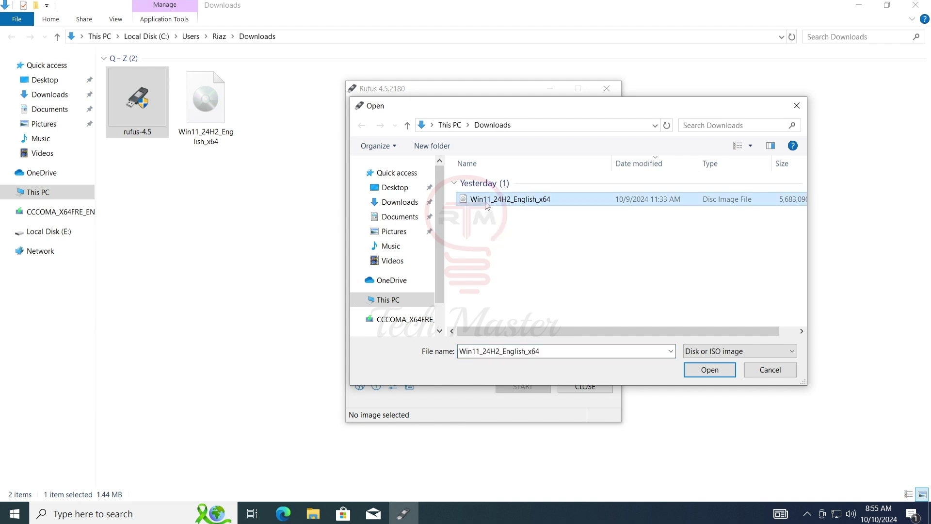
click(710, 370)
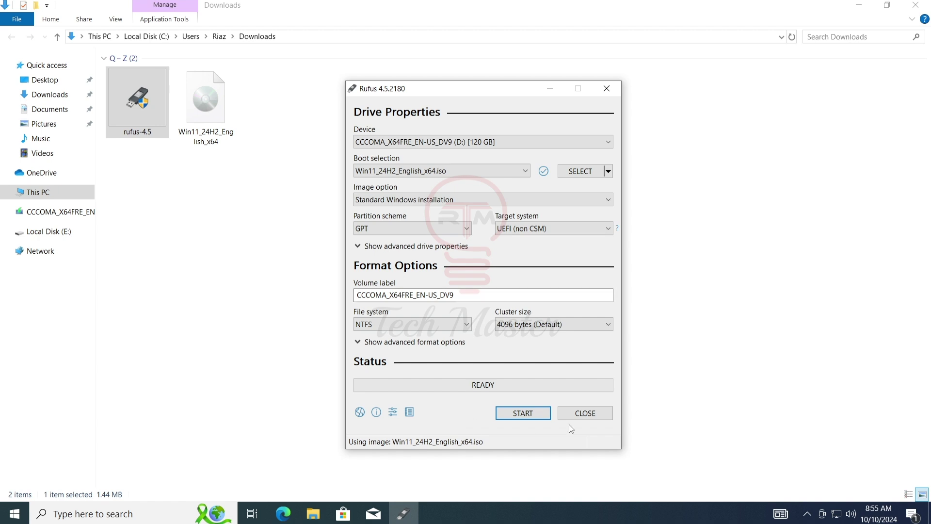
Start the drive creation and clear the options for removing the RAM/Secure Boot/TPM 2.0 and online Microsoft account requirements and for creating a local account
click(532, 419)
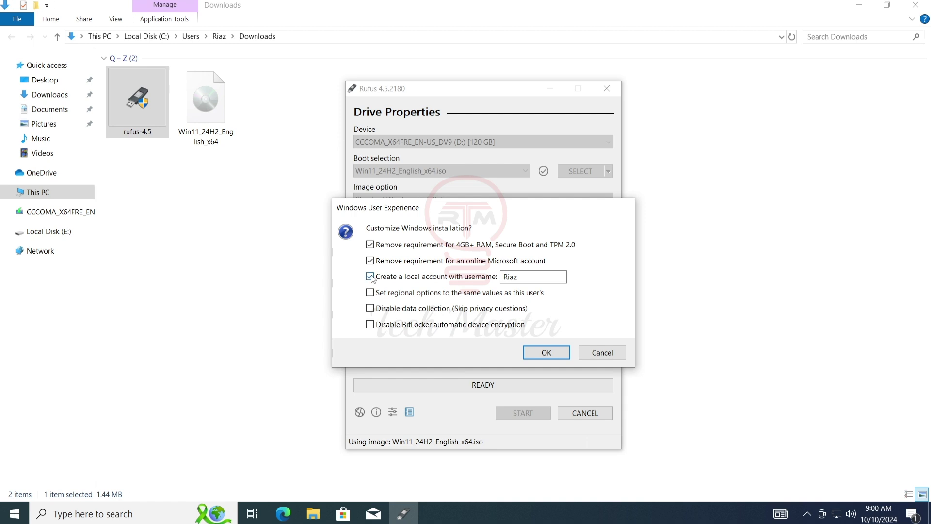
click(370, 278)
click(370, 245)
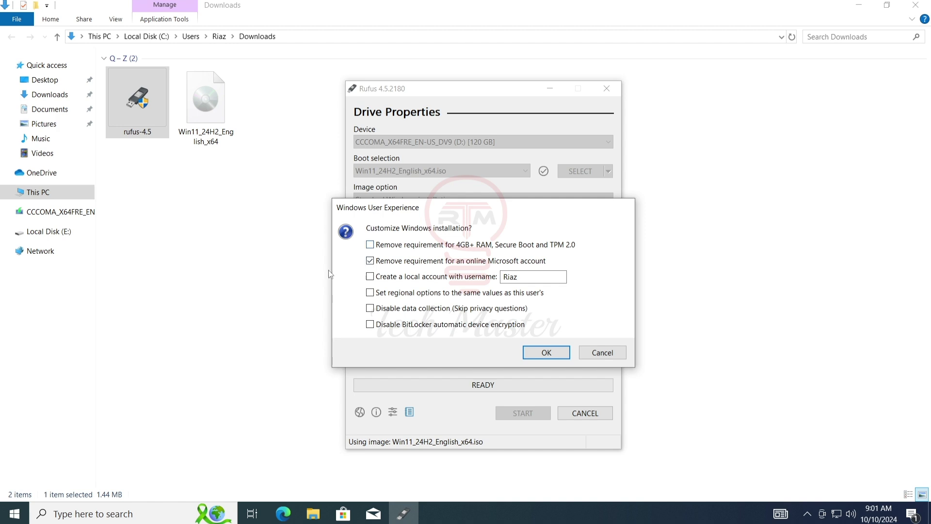
click(371, 261)
click(370, 261)
click(370, 260)
click(371, 276)
click(370, 276)
Accept the installation customizations, write the image to the 120 GB USB drive with its data erased, and close Rufus
click(547, 353)
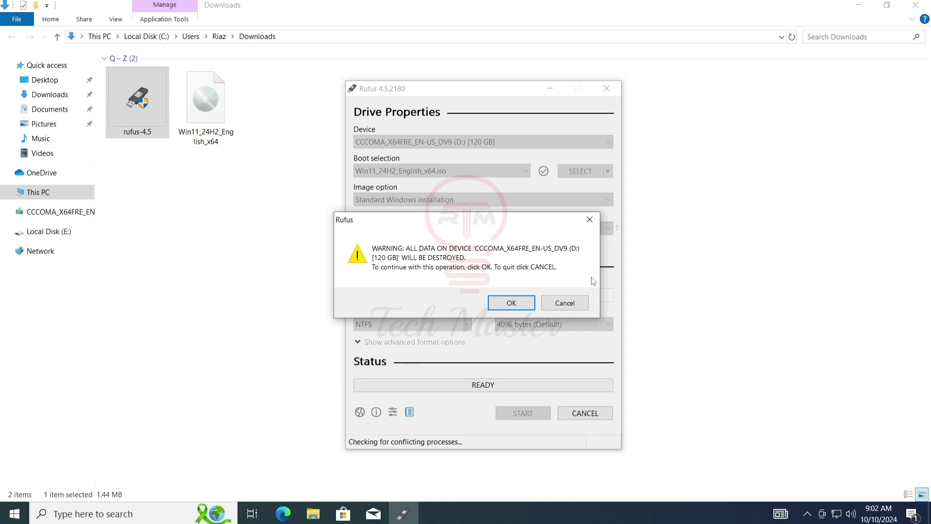
click(512, 304)
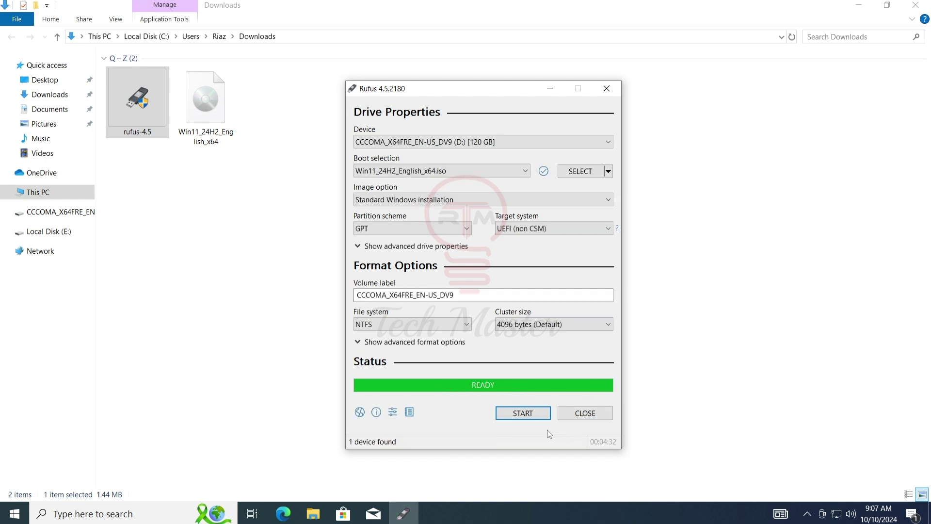
click(608, 92)
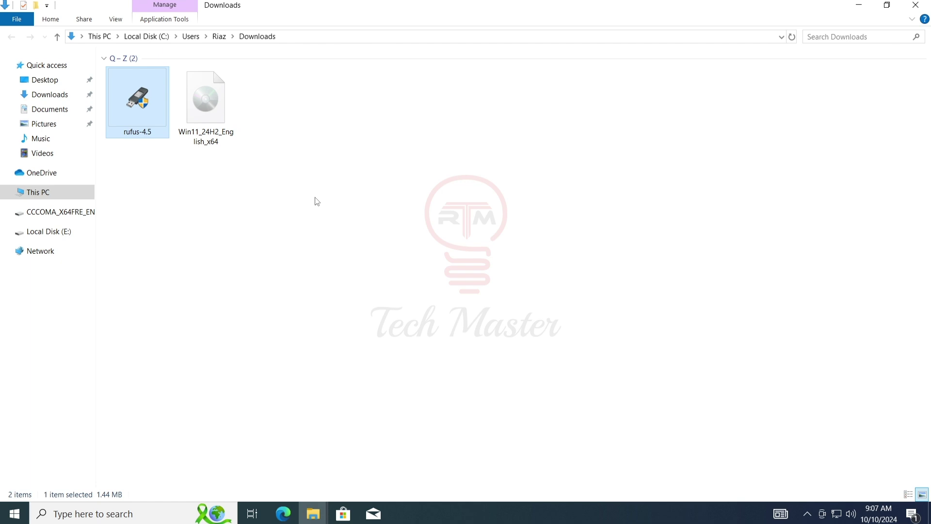
Check the Desktop, Downloads, Documents, Pictures, Music and Videos folders for files that need backing up
click(51, 82)
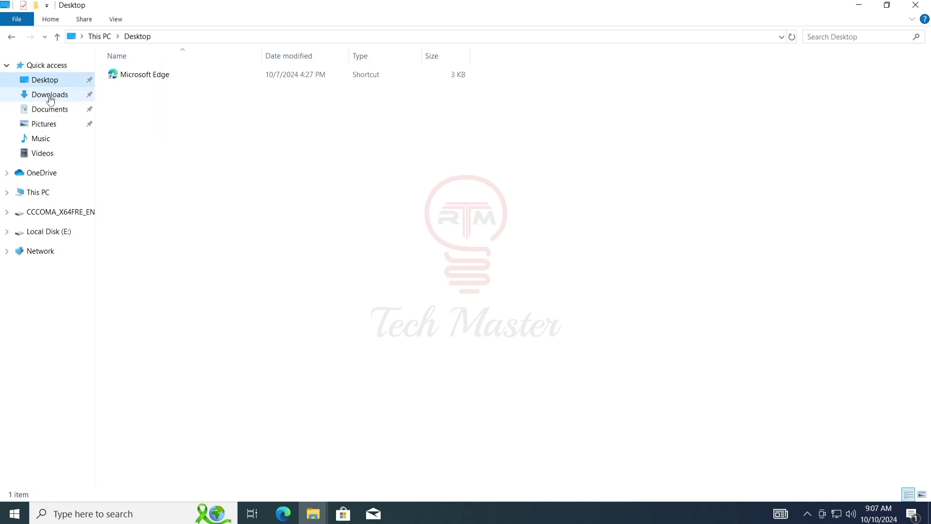
click(48, 95)
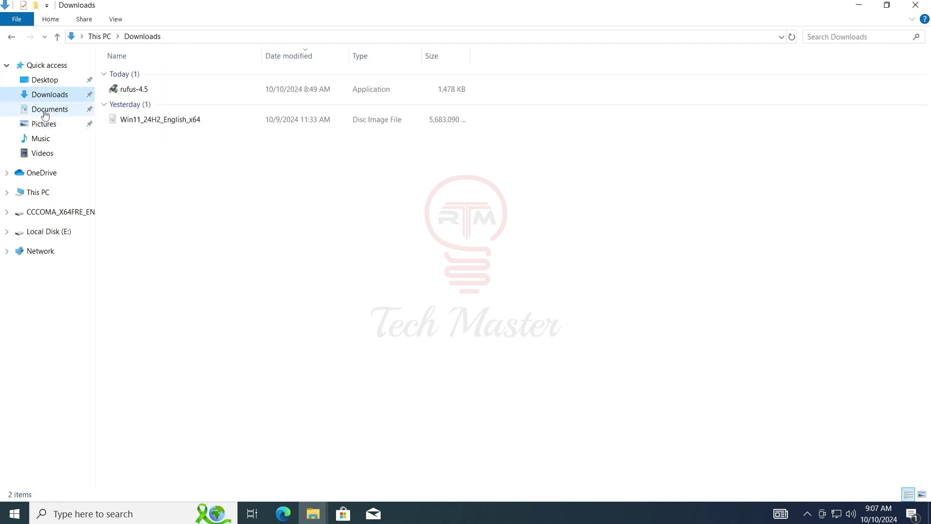
click(44, 111)
click(44, 128)
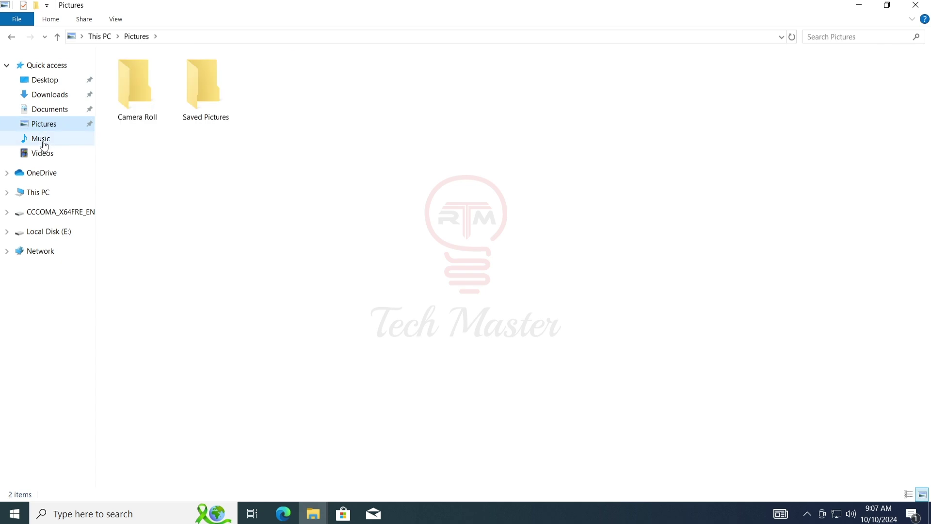
click(43, 141)
click(43, 156)
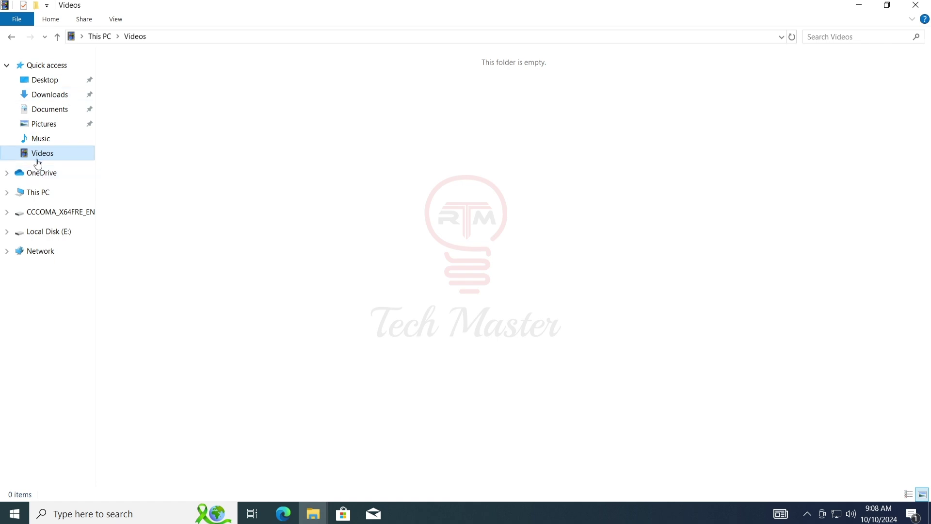
click(50, 83)
click(53, 96)
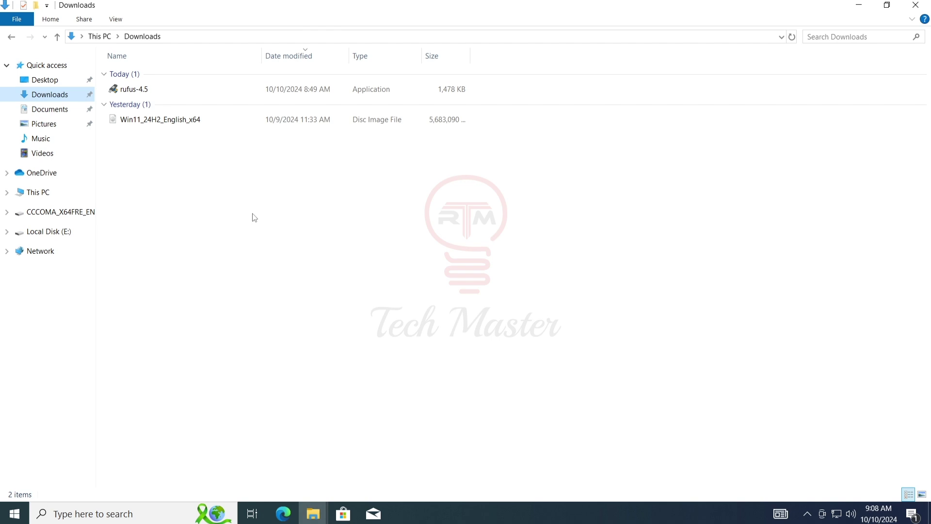
Examine the drives in This PC, comparing the C: system disk with the E: local disk
click(39, 193)
click(247, 326)
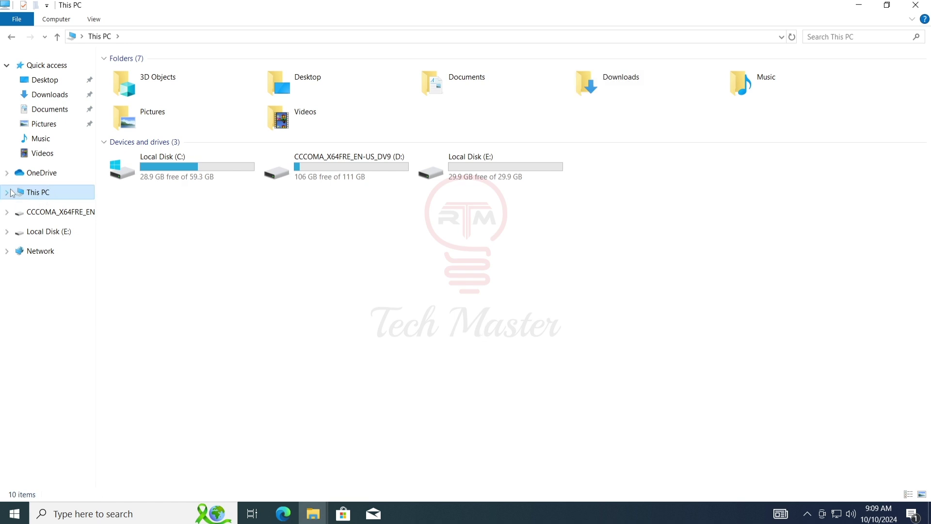
mouse_move(146, 167)
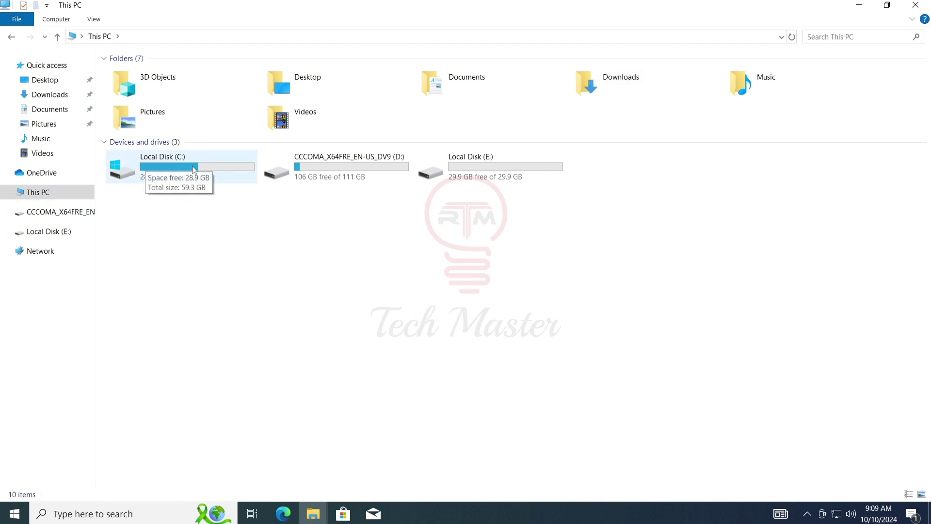
click(173, 170)
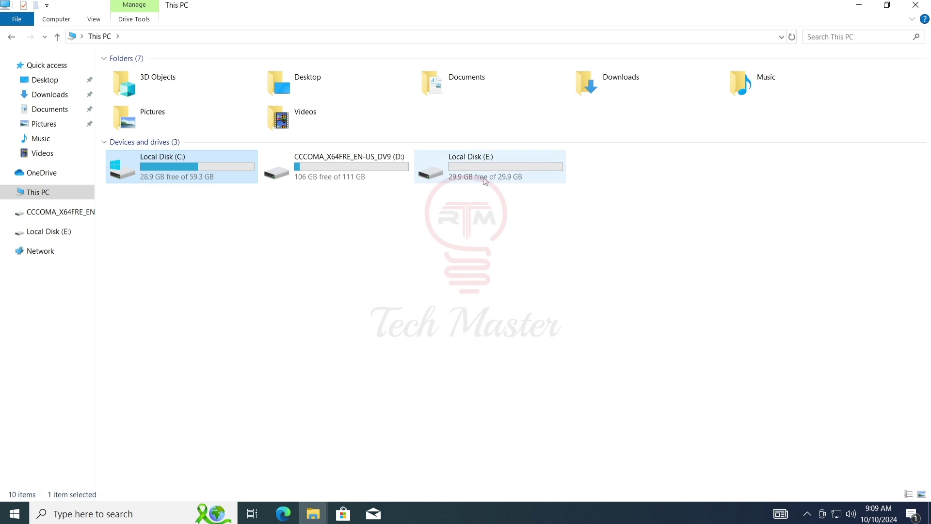
click(433, 183)
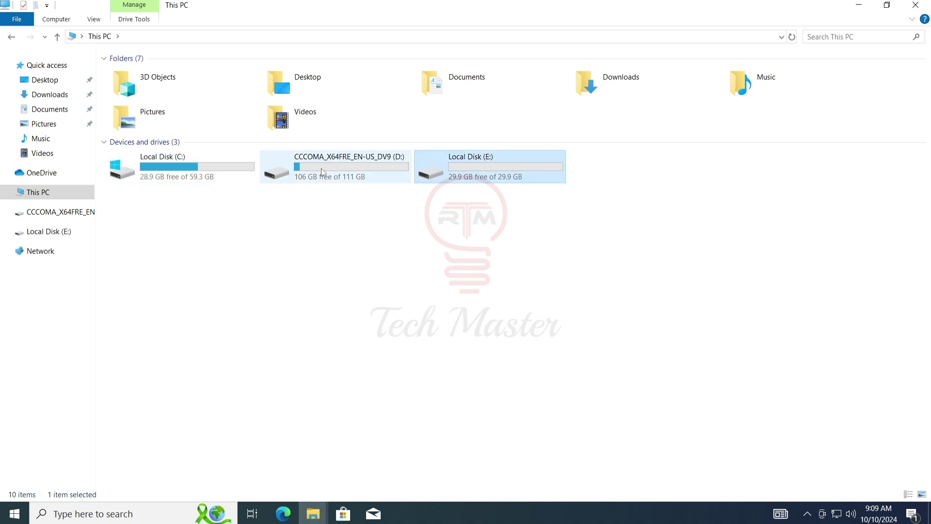
click(357, 325)
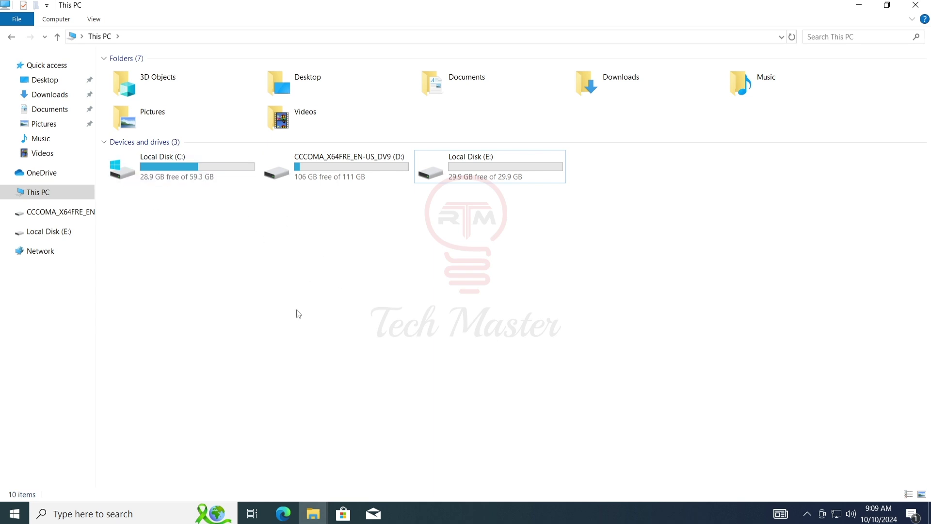
Rename the C: drive as Windows, granting administrator permission for the change
click(160, 162)
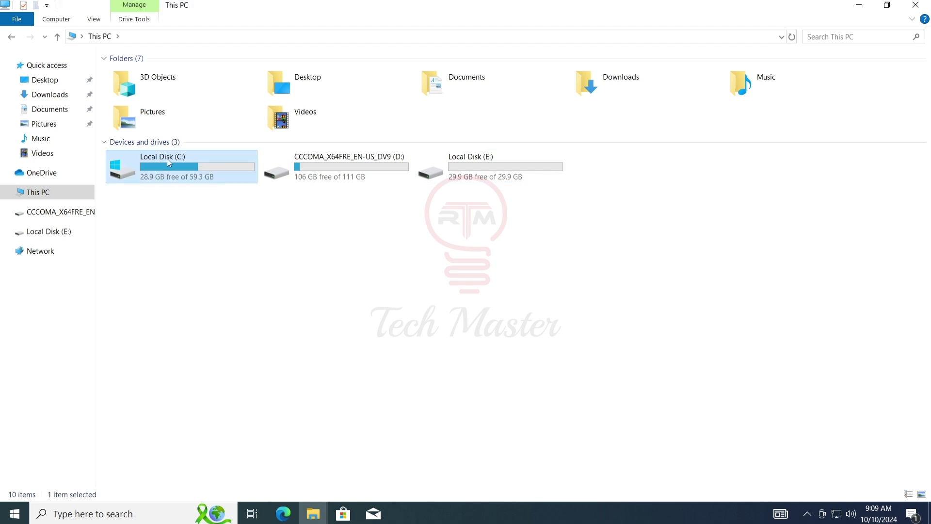
click(169, 162)
text(Windows)
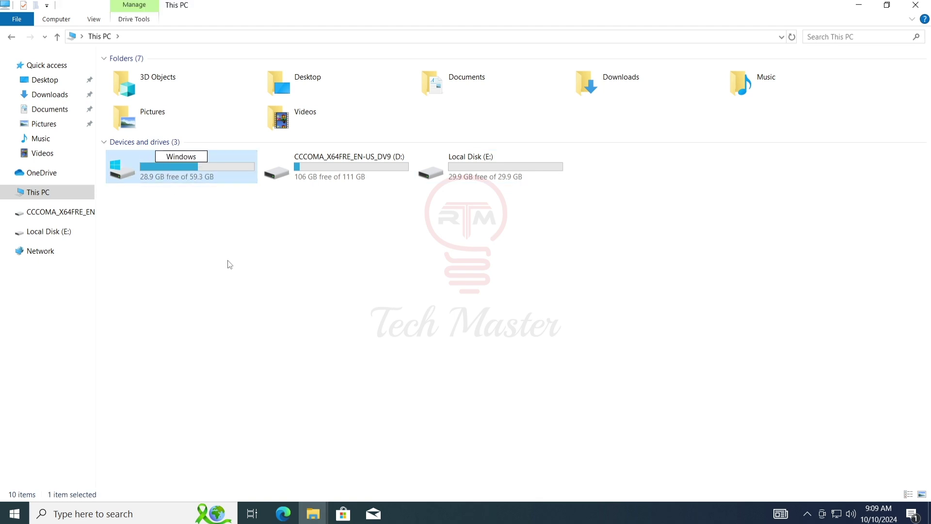
key(Return)
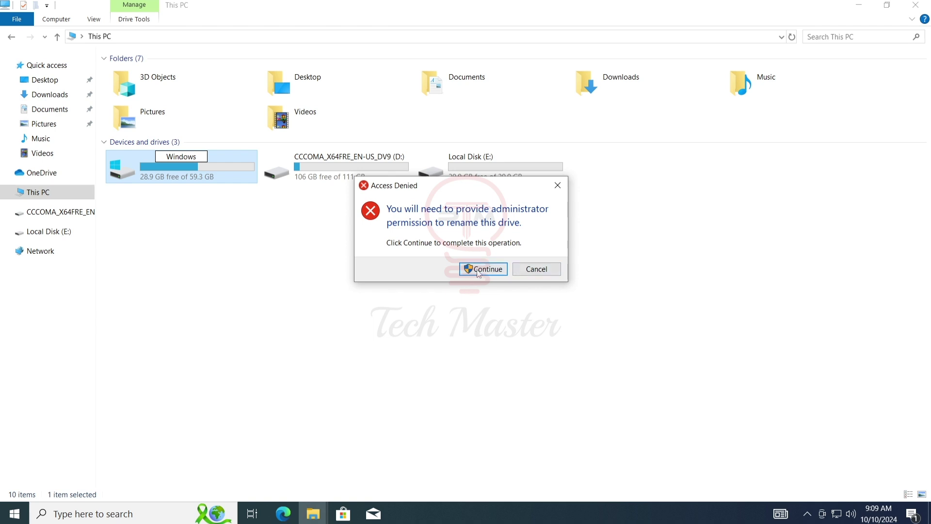
click(484, 270)
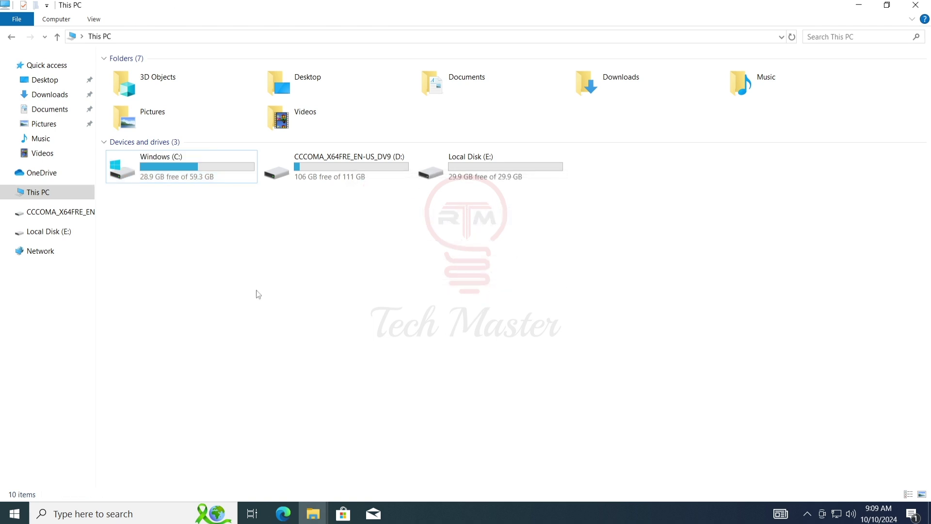
Rename the E: drive as soft
click(477, 164)
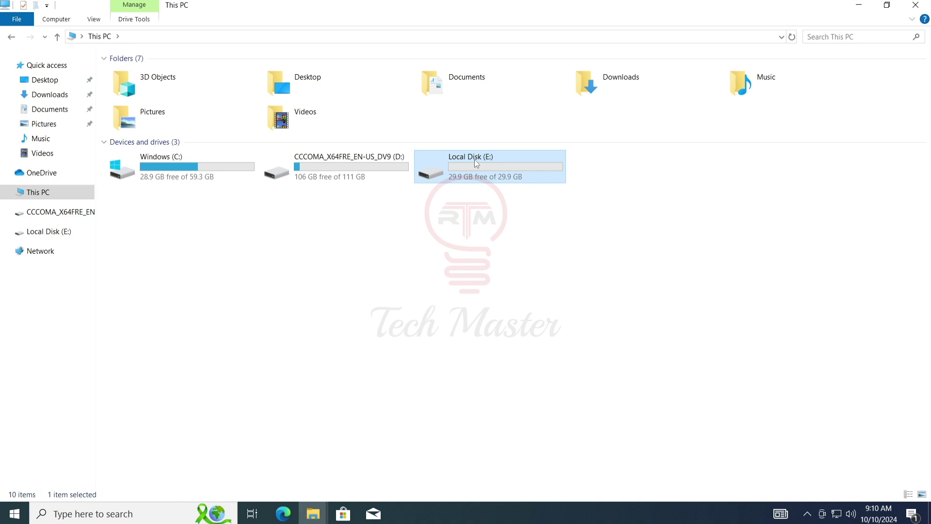
key(F2)
text(soft)
click(411, 286)
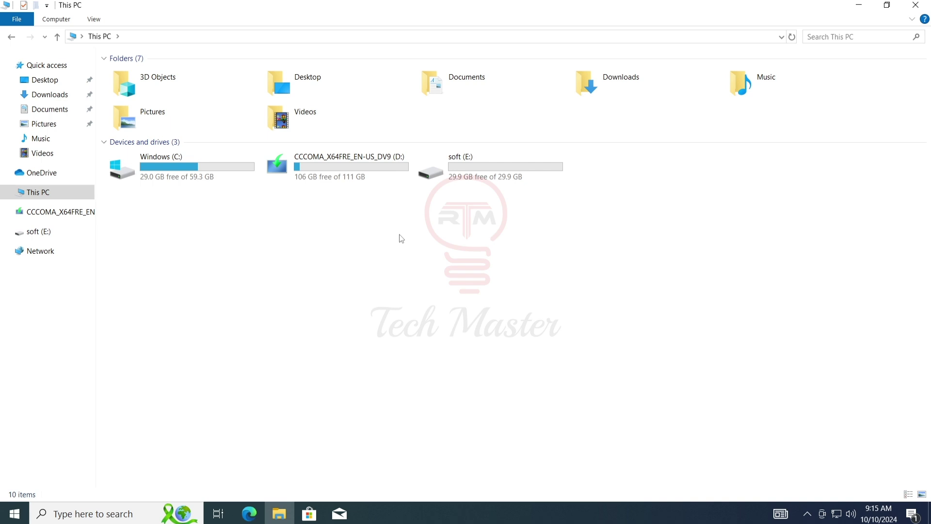
Restart the computer and enter the motherboard's BIOS setup
click(12, 517)
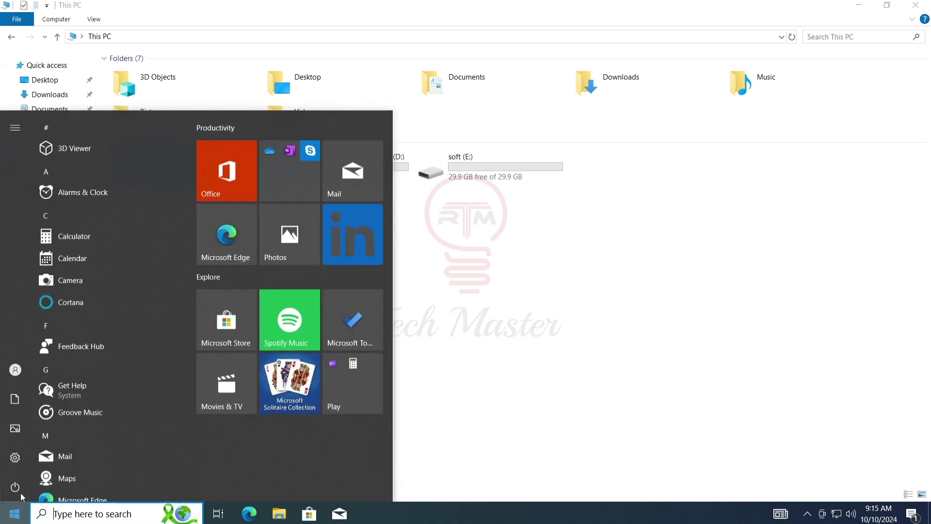
click(16, 488)
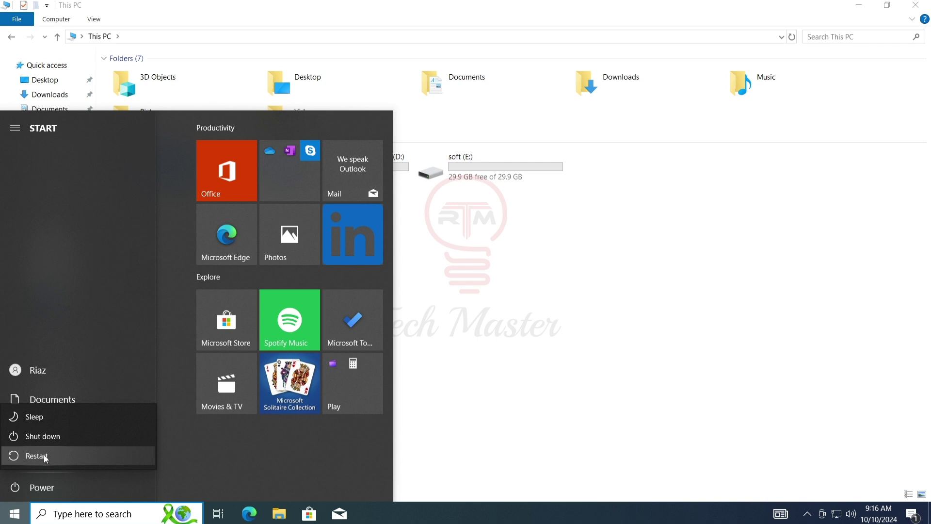
click(44, 455)
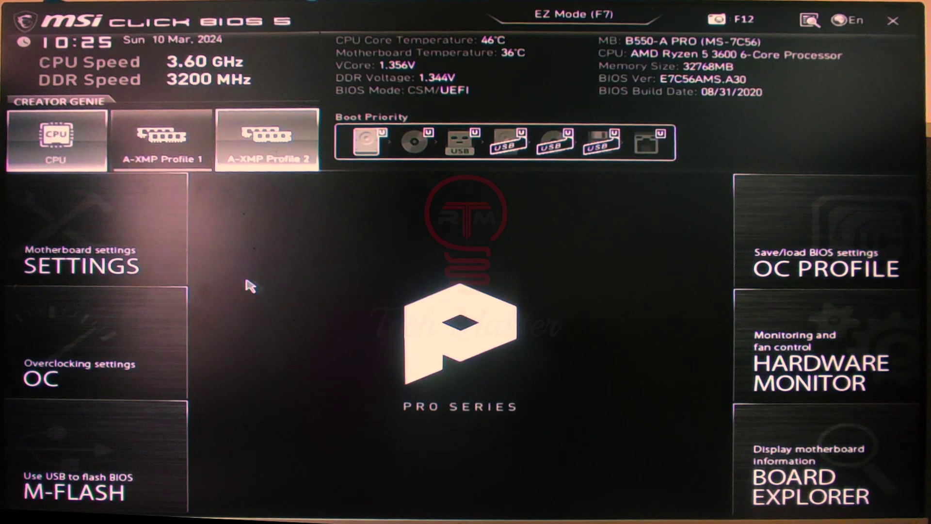
Select A-XMP Profile 1 and move UEFI USB Key to first place in the boot priority
click(148, 163)
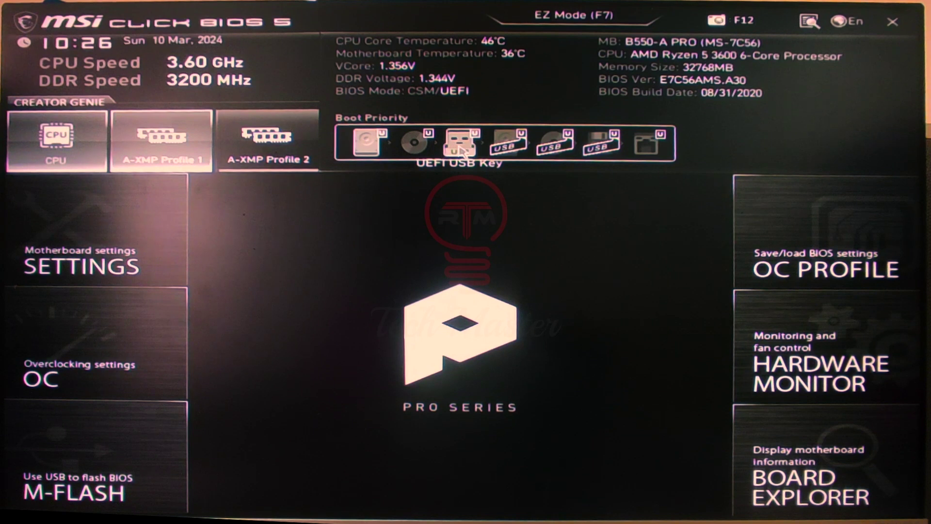
drag(459, 147, 369, 145)
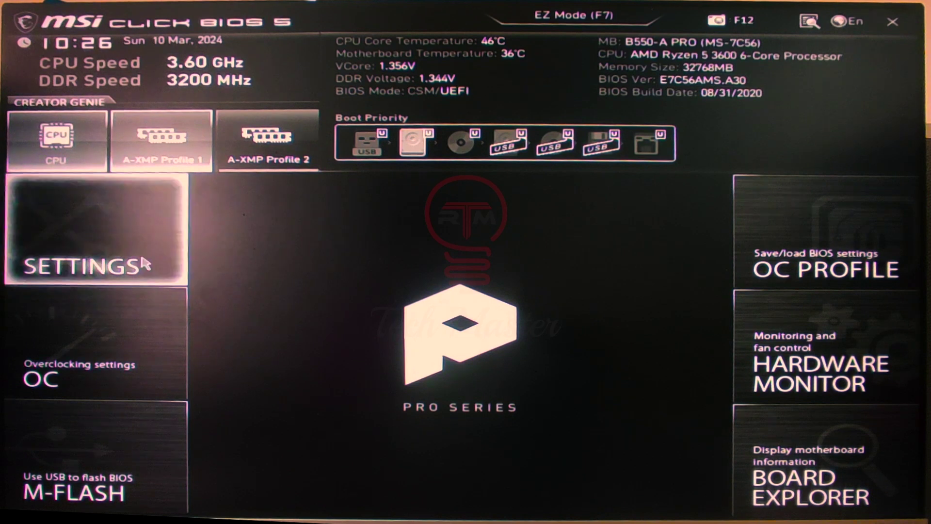
Save the BIOS changes and reboot from the Save & Exit settings
click(96, 231)
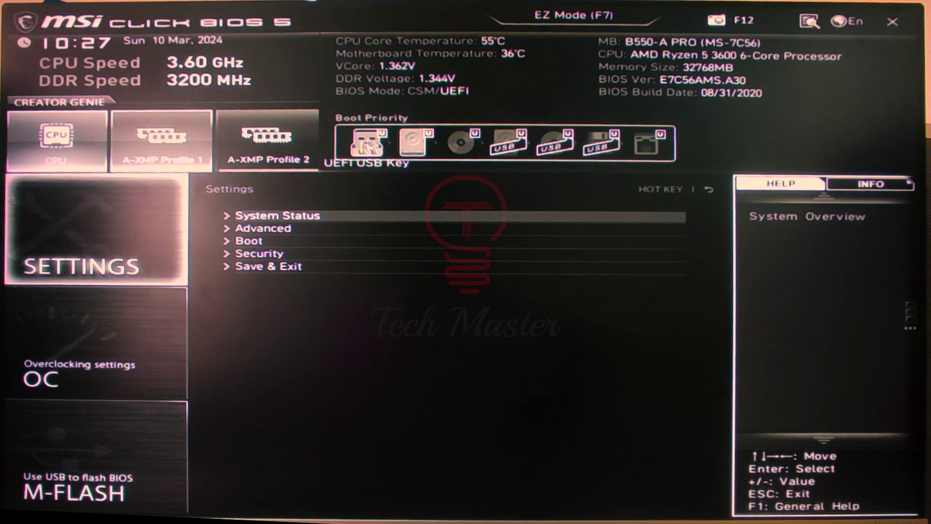
click(255, 270)
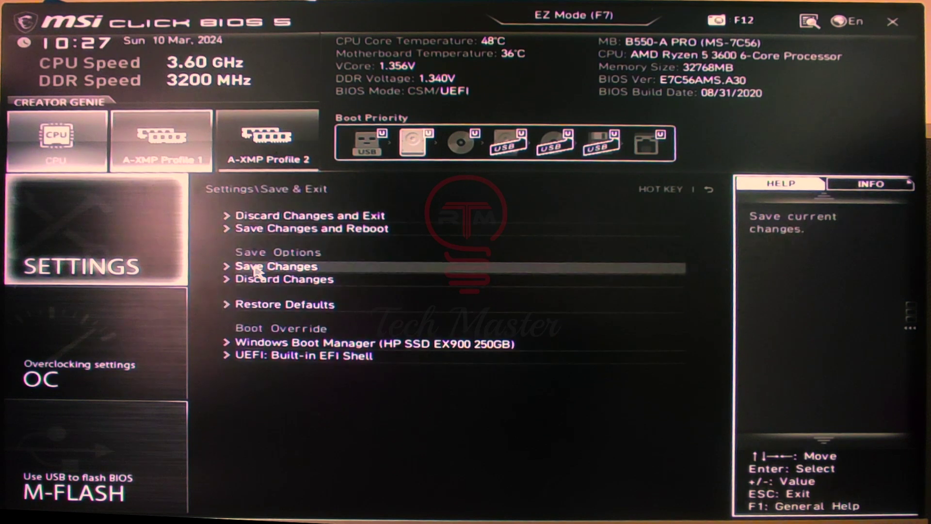
click(272, 231)
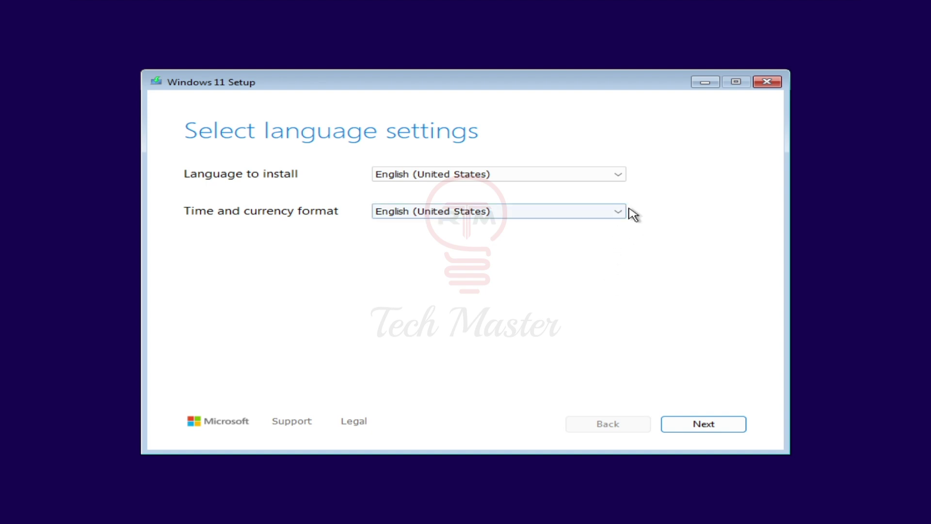
Accept English (United States) with the US keyboard, and choose Install Windows 11 with agreement that everything will be deleted
key(Return)
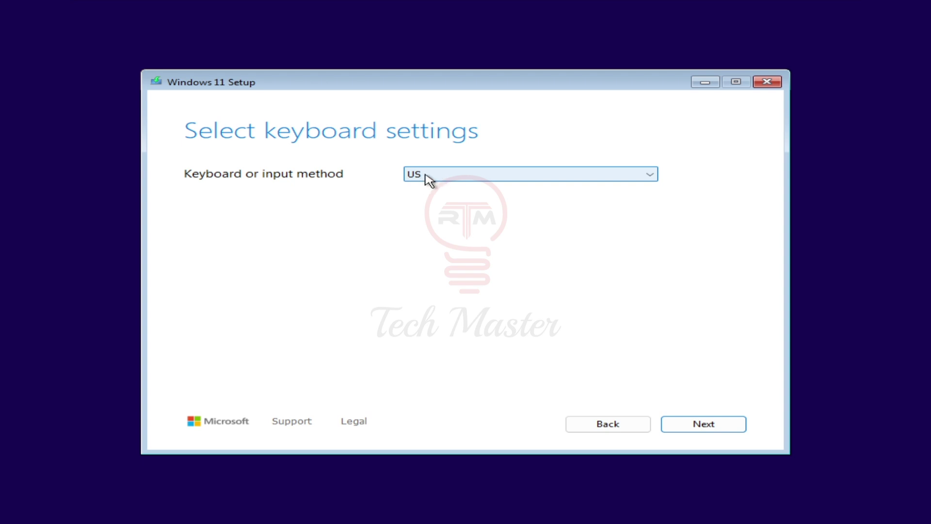
click(713, 433)
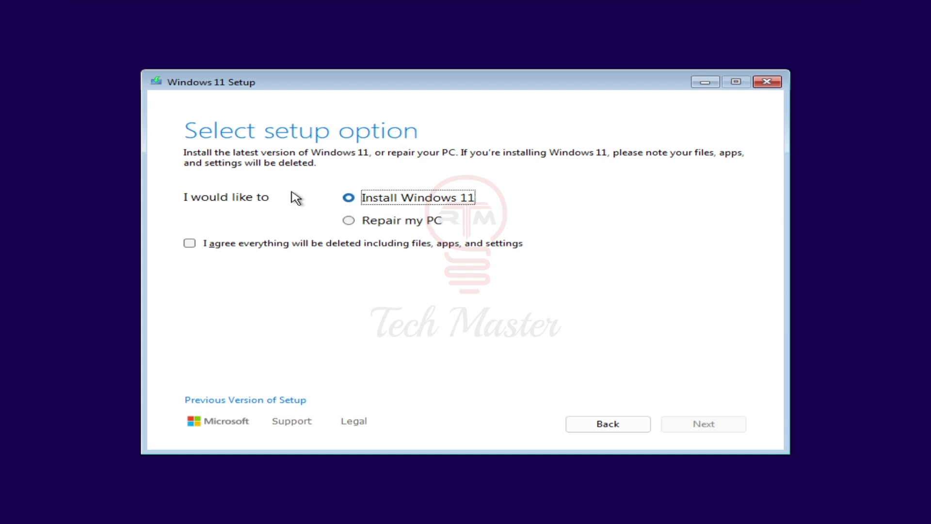
click(190, 243)
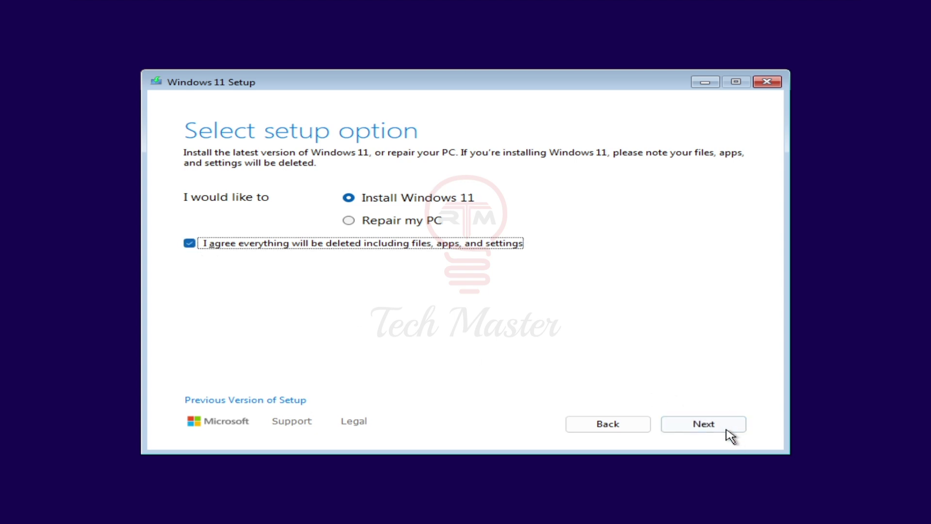
click(726, 428)
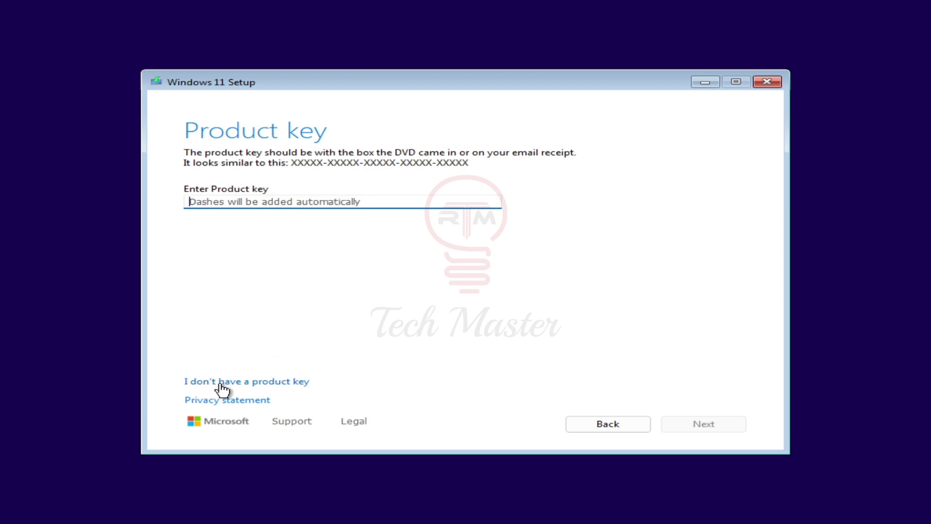
Continue without a product key and choose Windows 11 Pro as the image to install
click(266, 383)
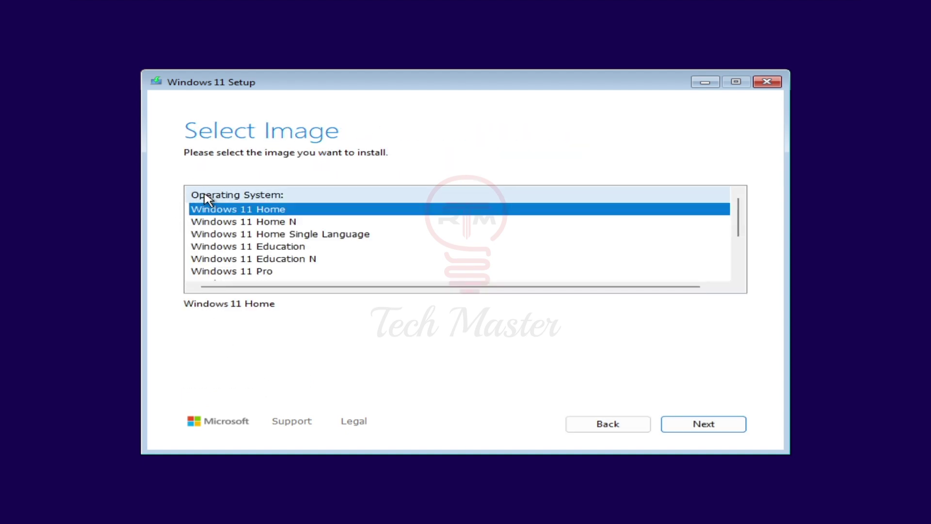
scroll(219, 234, down, 2)
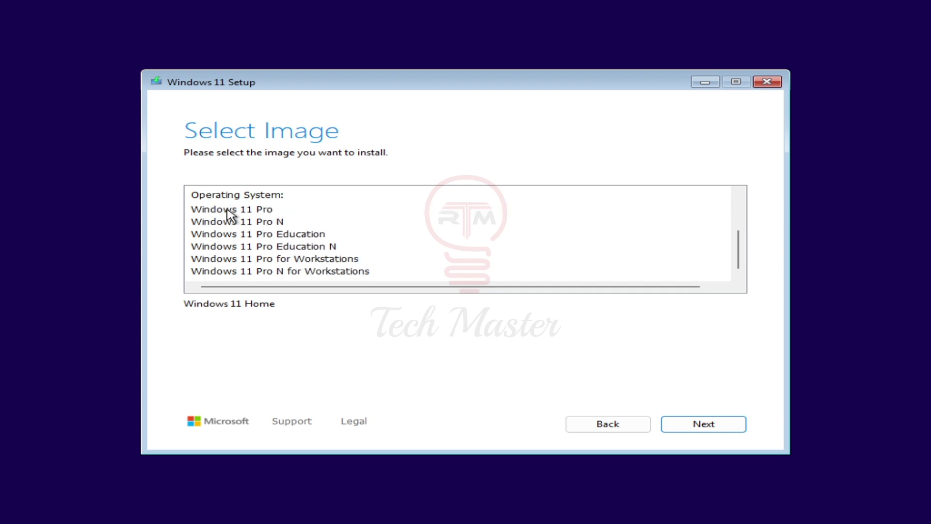
click(229, 213)
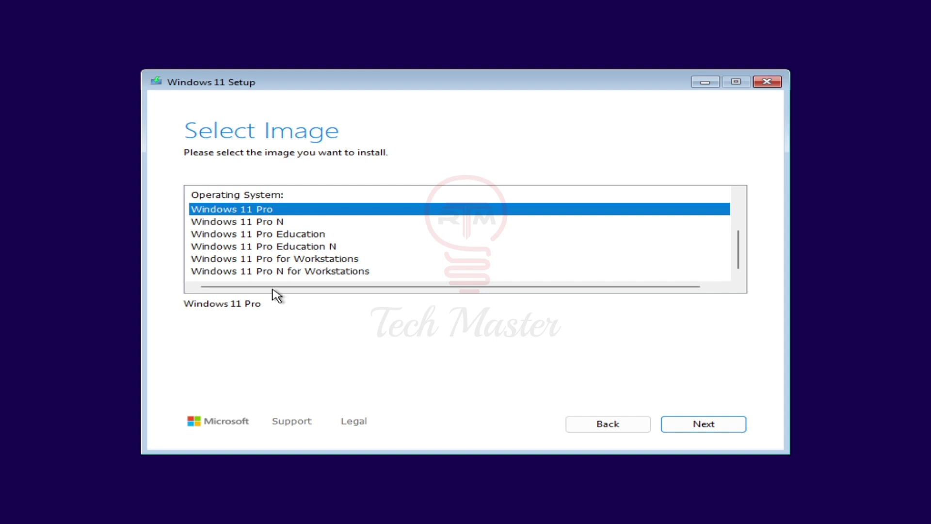
click(705, 426)
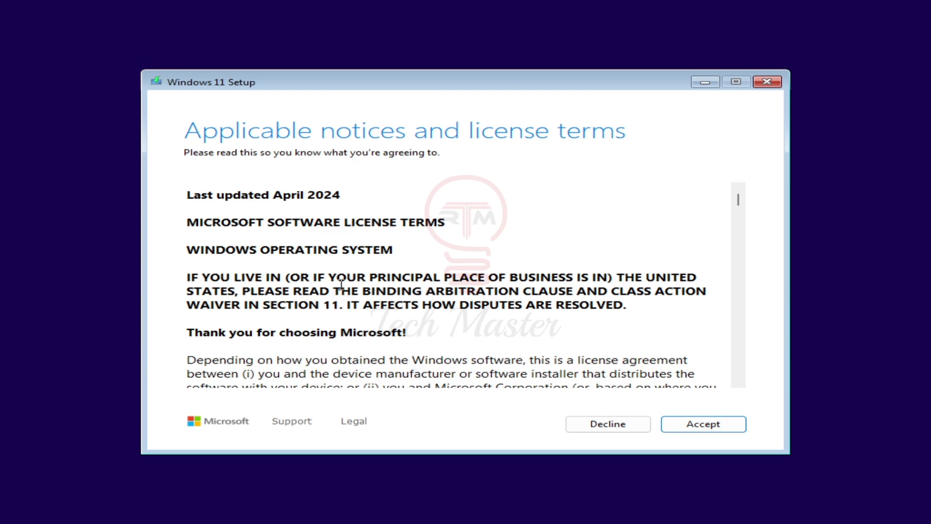
Review and accept the Microsoft software license terms
scroll(341, 284, down, 15)
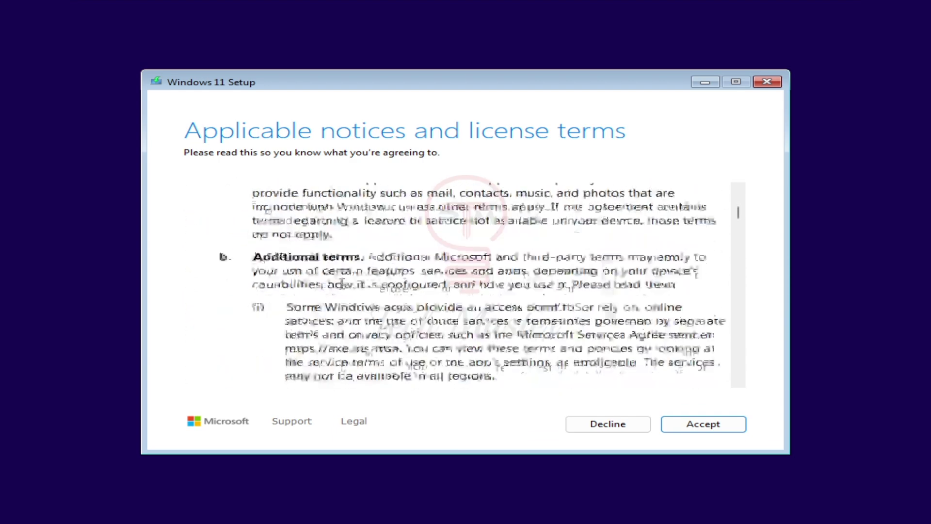
scroll(342, 284, down, 8)
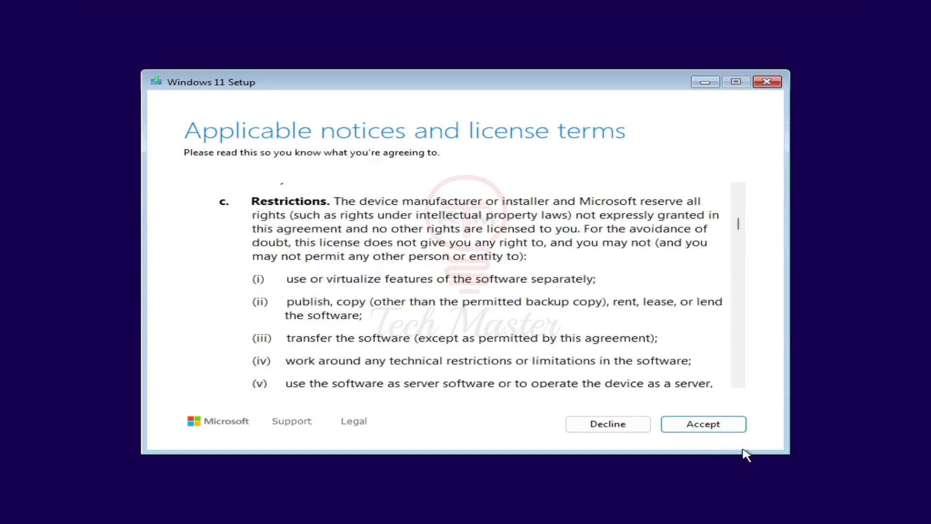
click(707, 429)
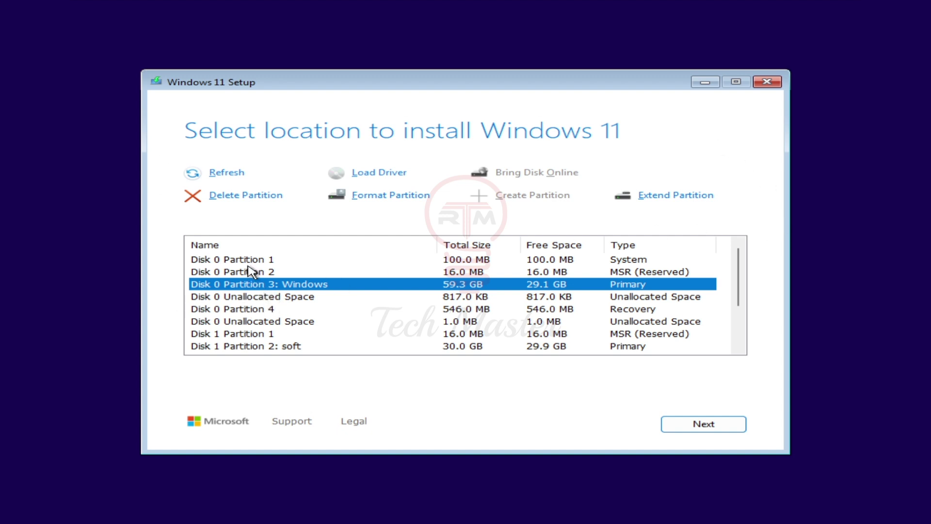
Examine the partitions on Disk 0, Disk 1 and Disk 2 to identify the Windows, soft and USB installer partitions
click(275, 272)
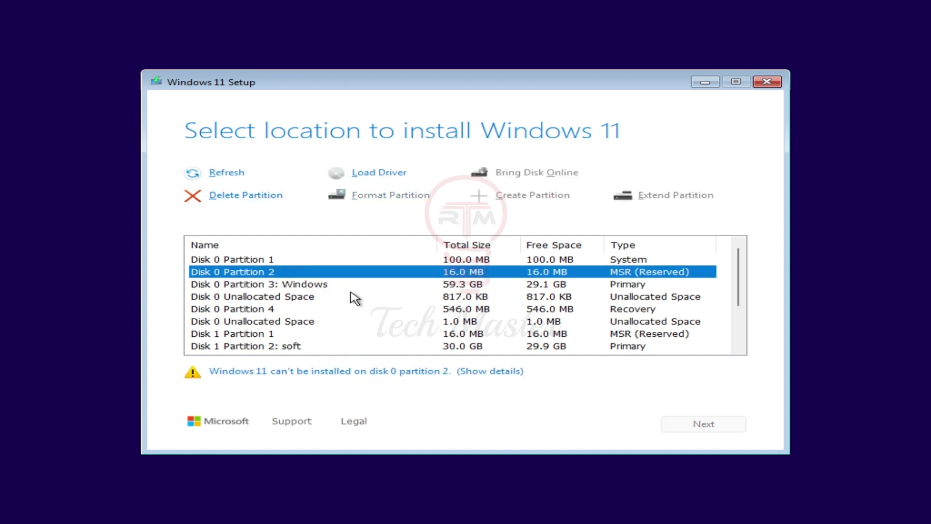
click(287, 287)
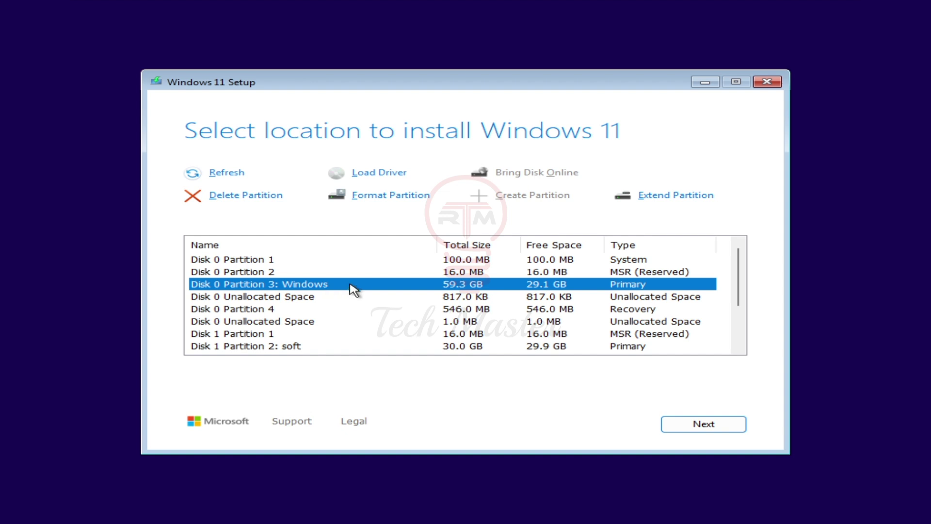
click(288, 349)
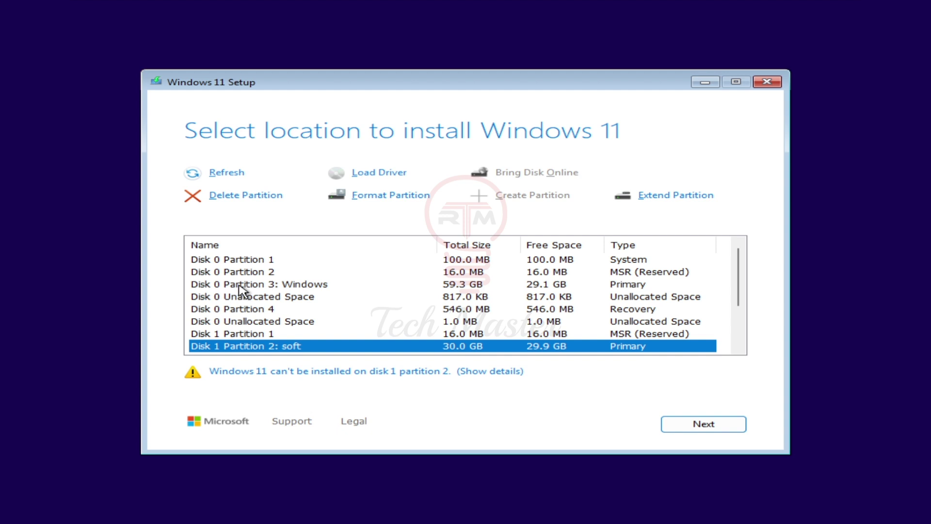
click(277, 286)
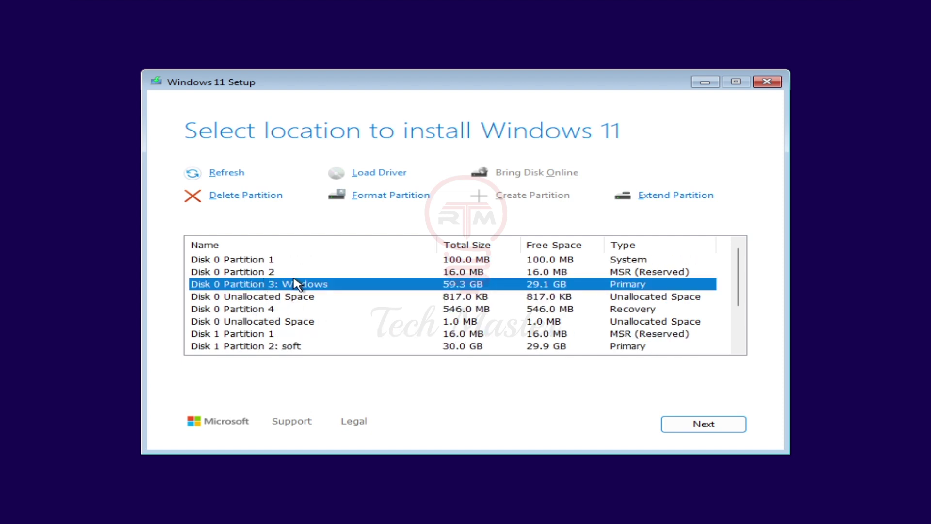
scroll(296, 284, down, 1)
scroll(297, 284, down, 1)
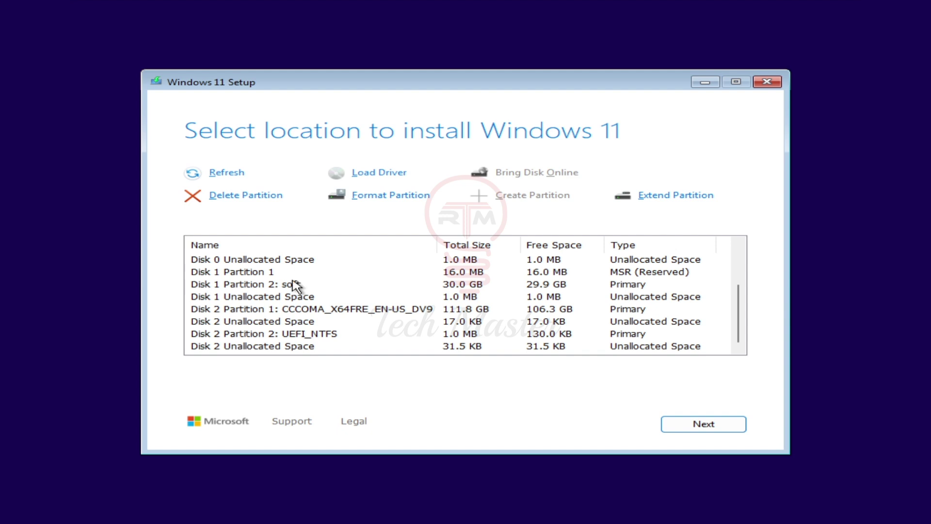
click(361, 312)
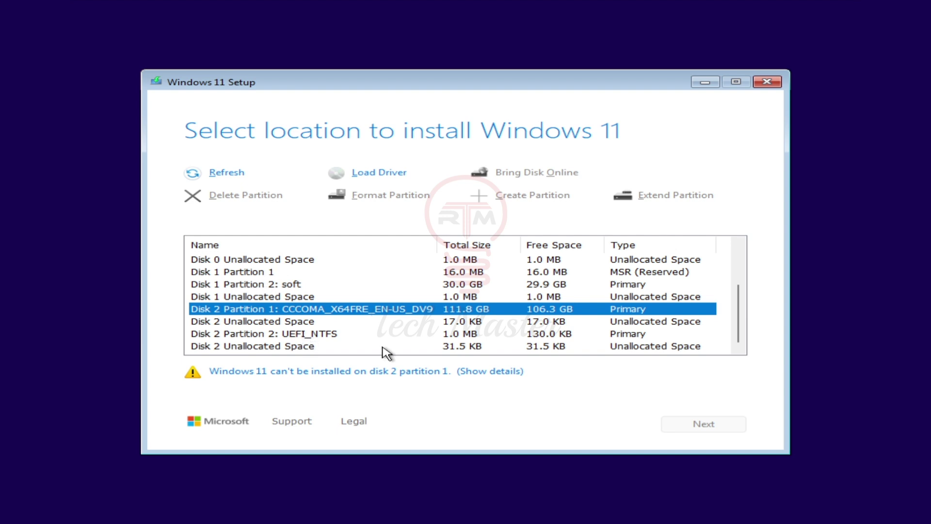
scroll(316, 333, up, 2)
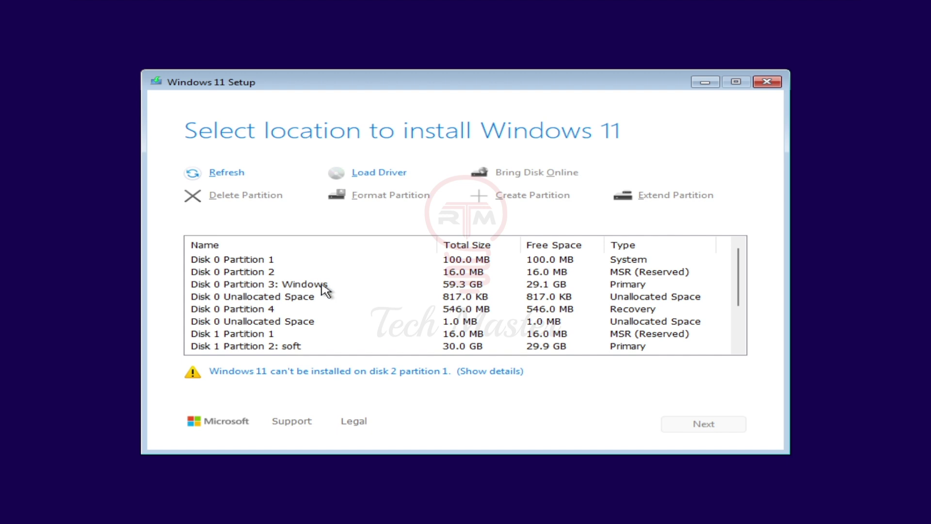
Format the existing Windows partition, Disk 0 Partition 3
click(322, 289)
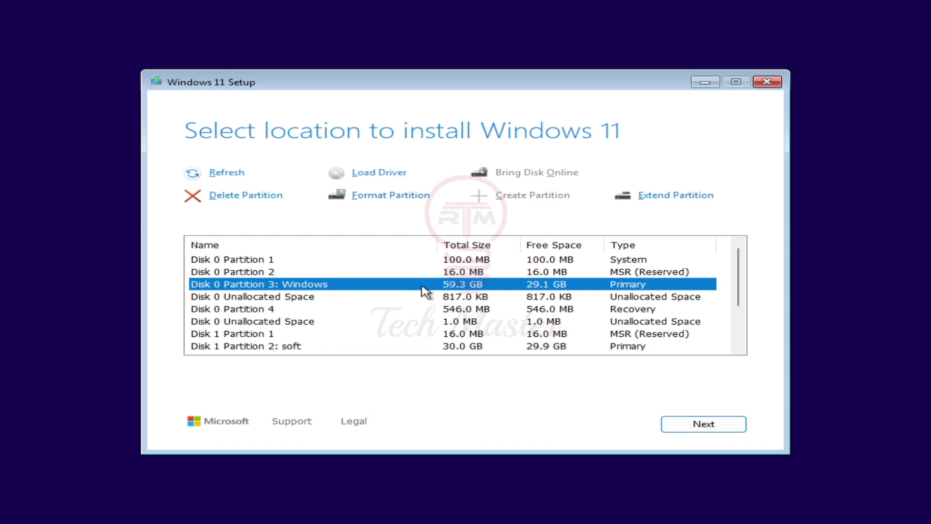
click(248, 261)
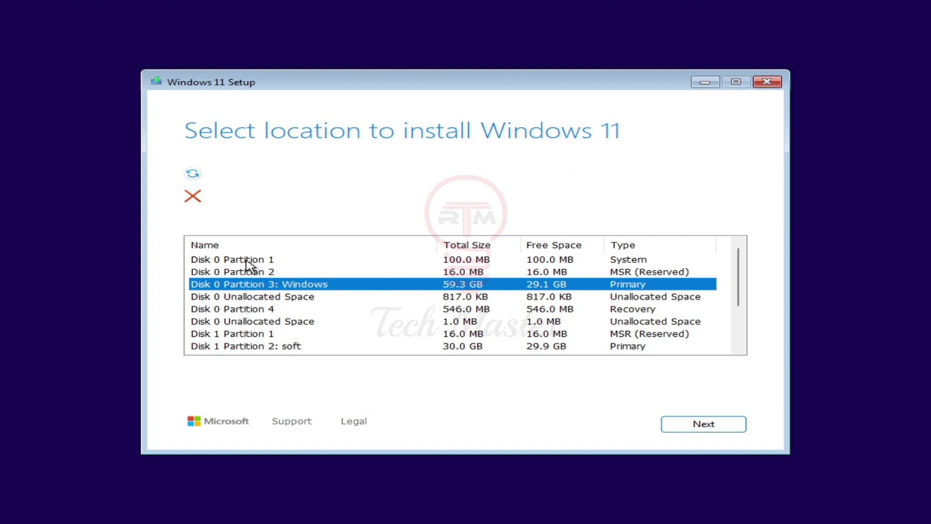
click(268, 290)
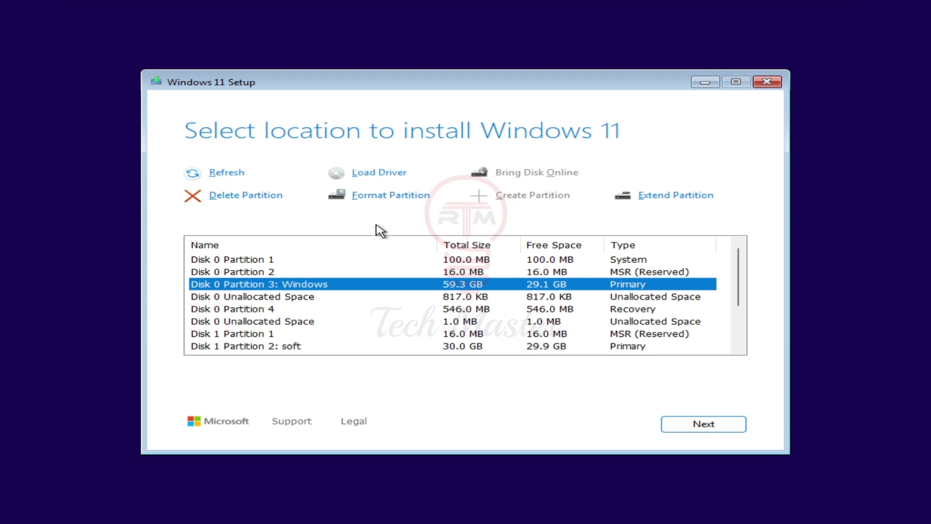
click(374, 197)
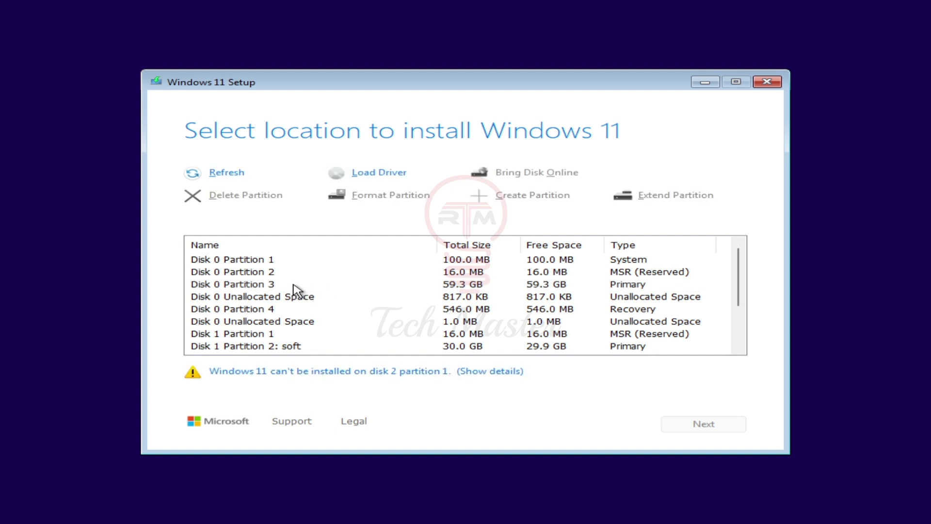
Delete the 100 MB System partition and the 16 MB MSR (Reserved) partition on Disk 0
click(294, 285)
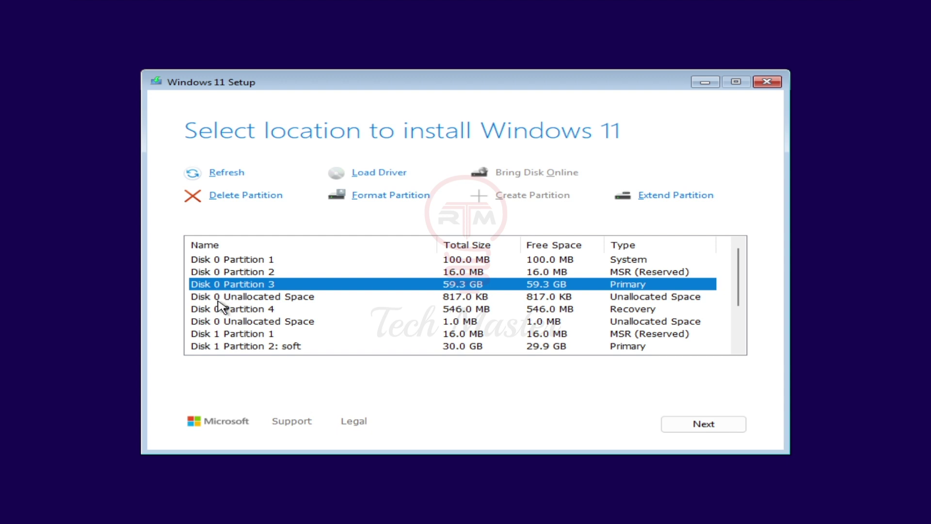
click(219, 321)
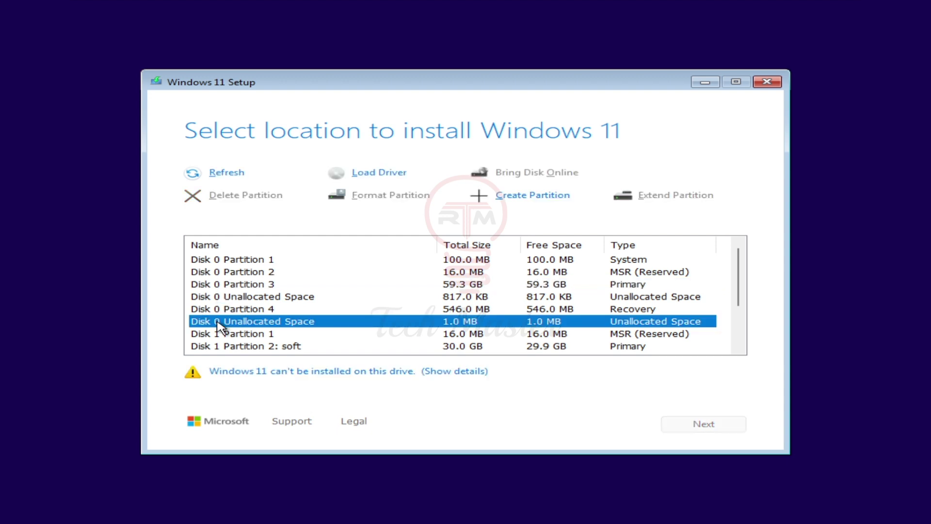
scroll(313, 333, down, 1)
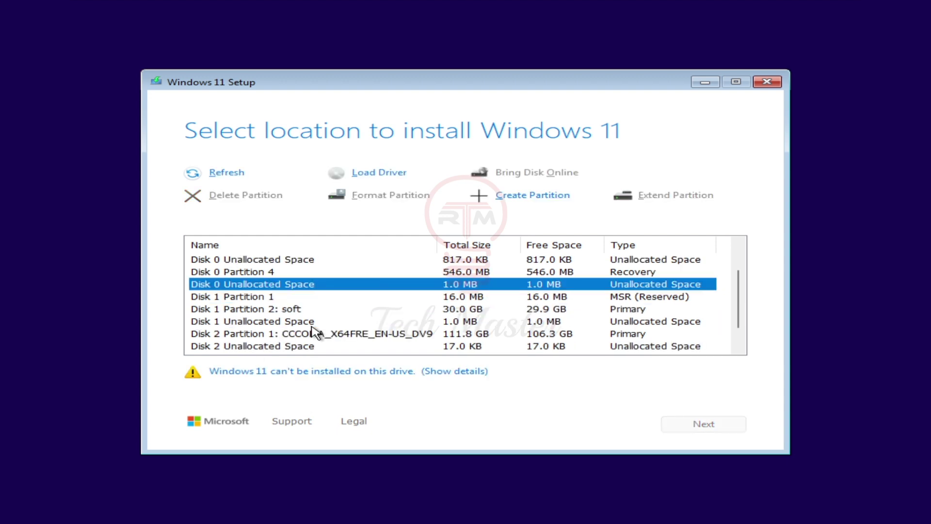
click(219, 301)
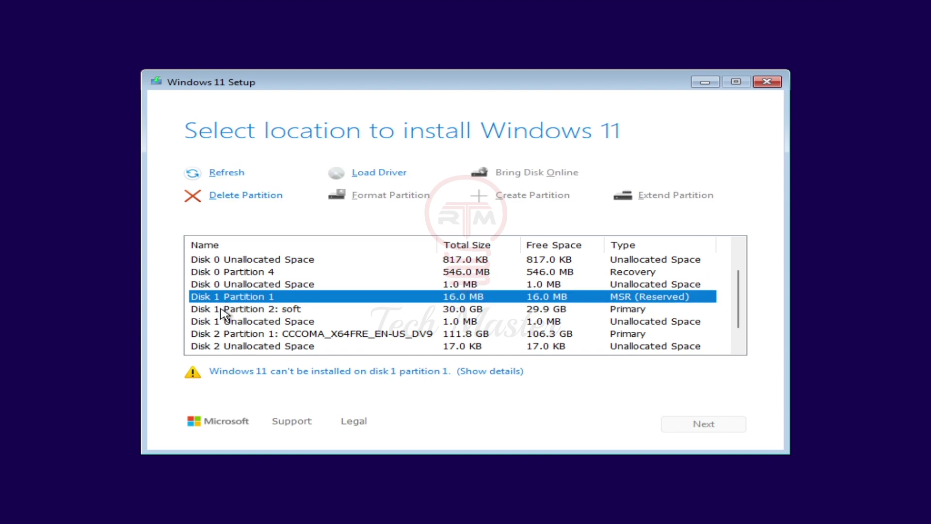
click(269, 312)
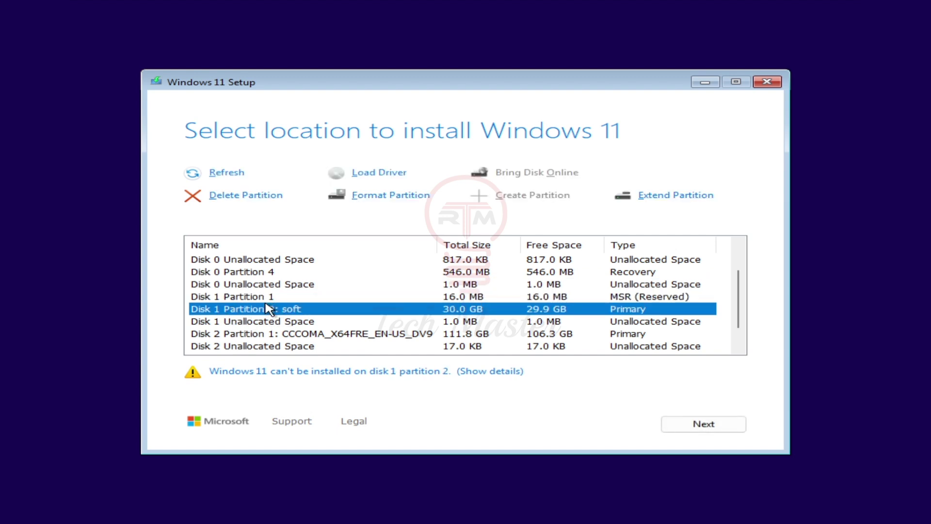
scroll(268, 309, up, 1)
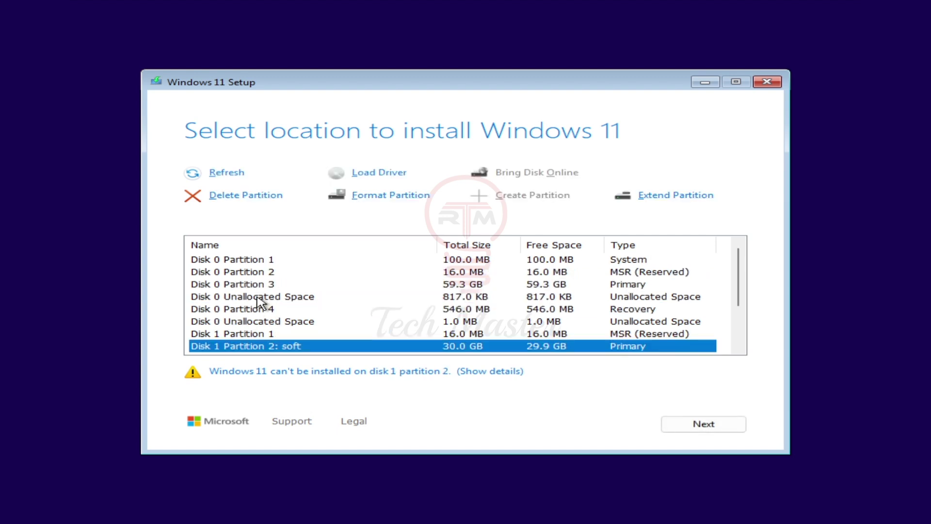
click(240, 261)
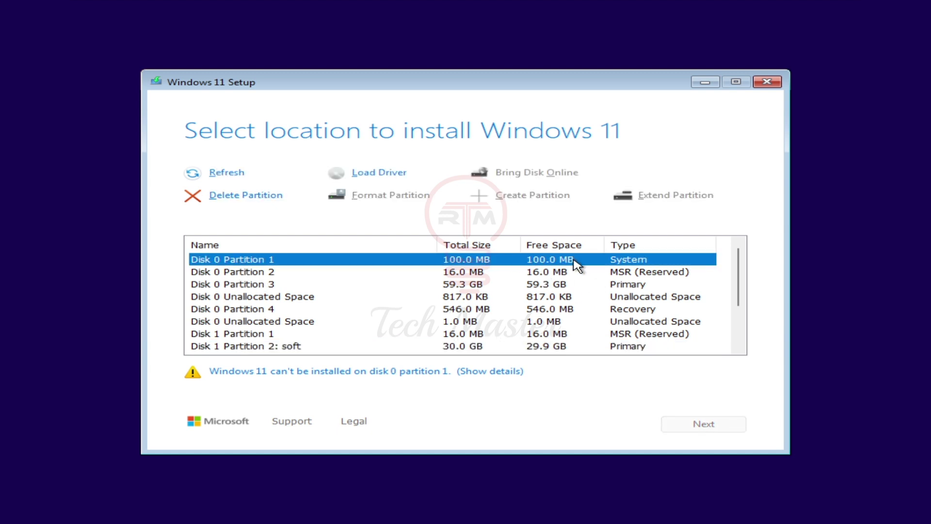
click(228, 197)
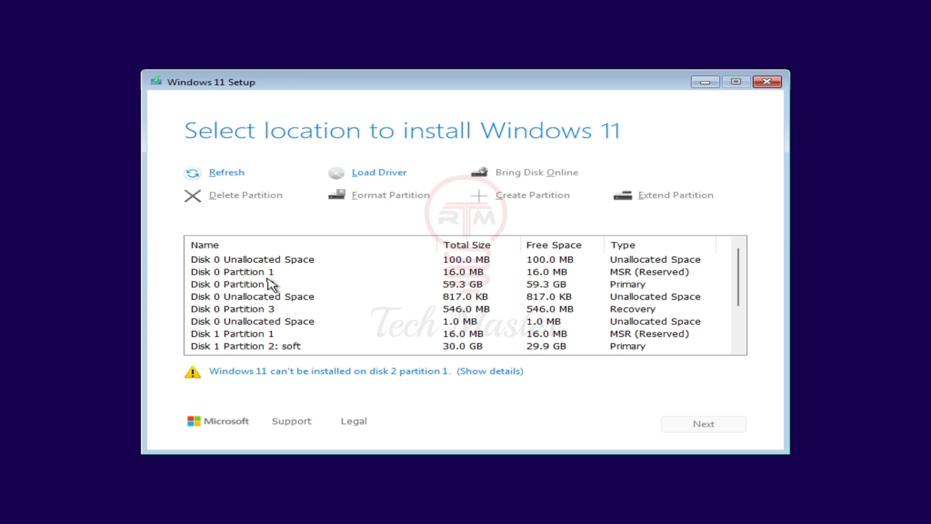
click(629, 273)
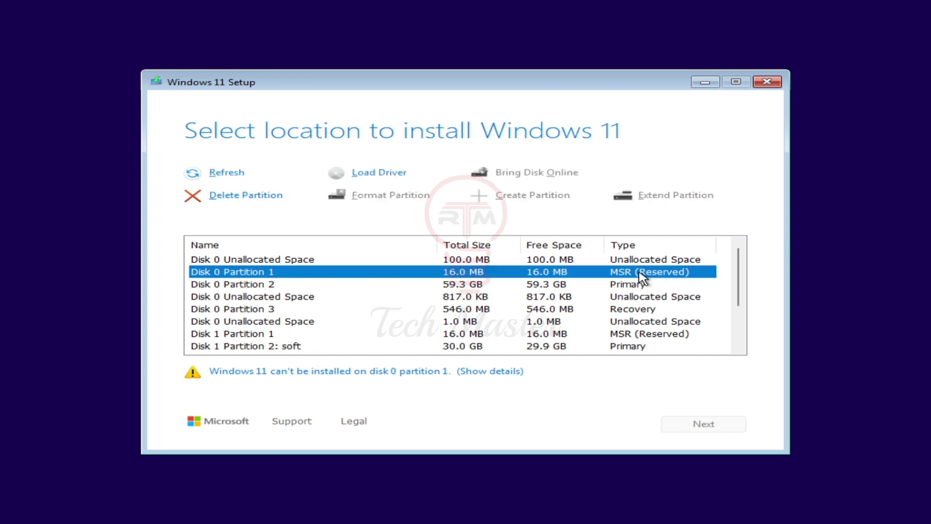
click(226, 197)
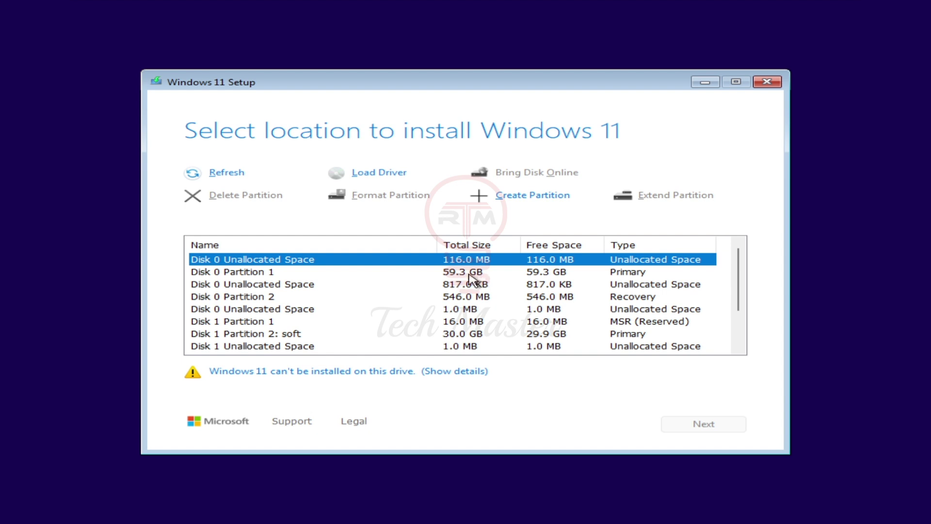
Delete the 59.3 GB Primary partition and the 546 MB Recovery partition on Disk 0
click(469, 277)
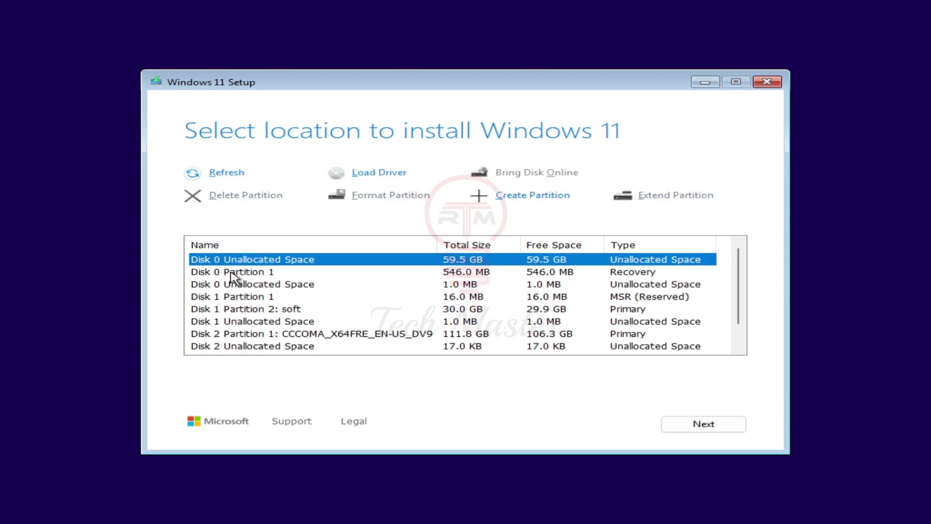
click(648, 273)
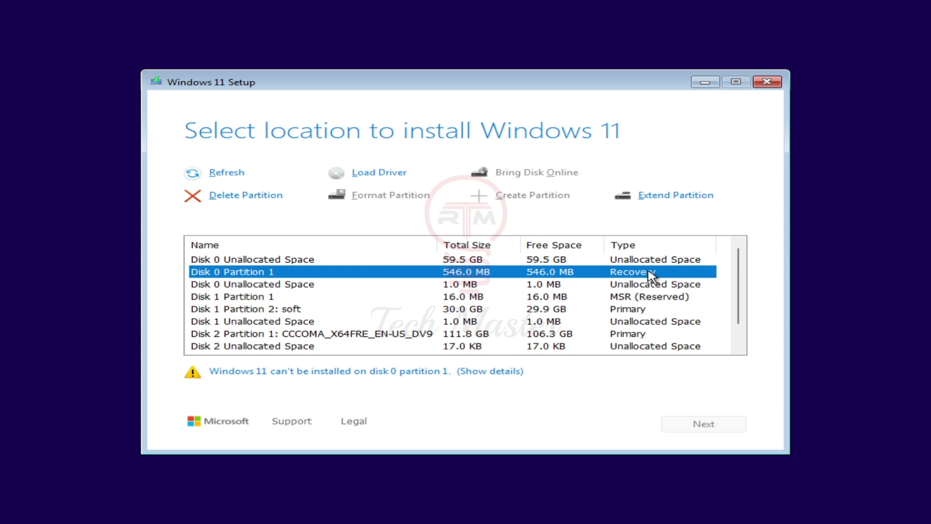
click(238, 196)
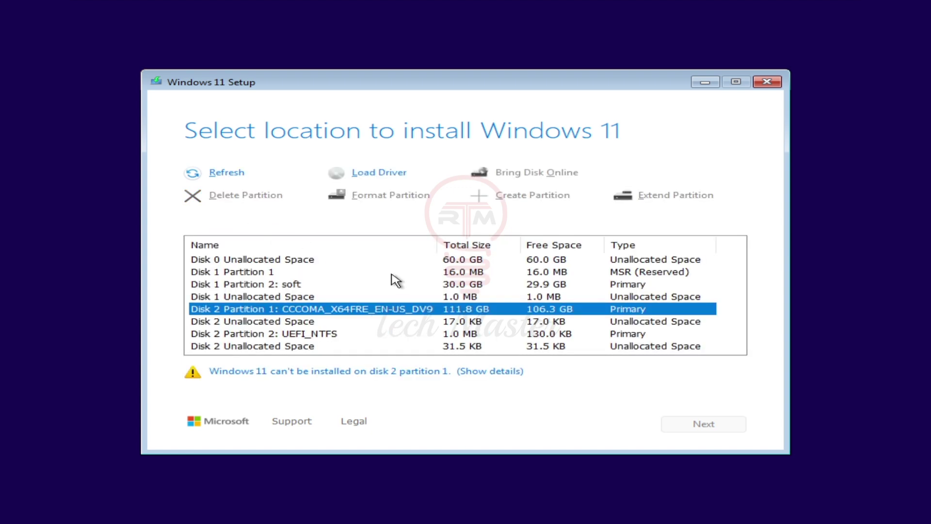
Choose the Disk 0 unallocated space as the install location and start installing Windows 11 Pro, keeping nothing
click(267, 262)
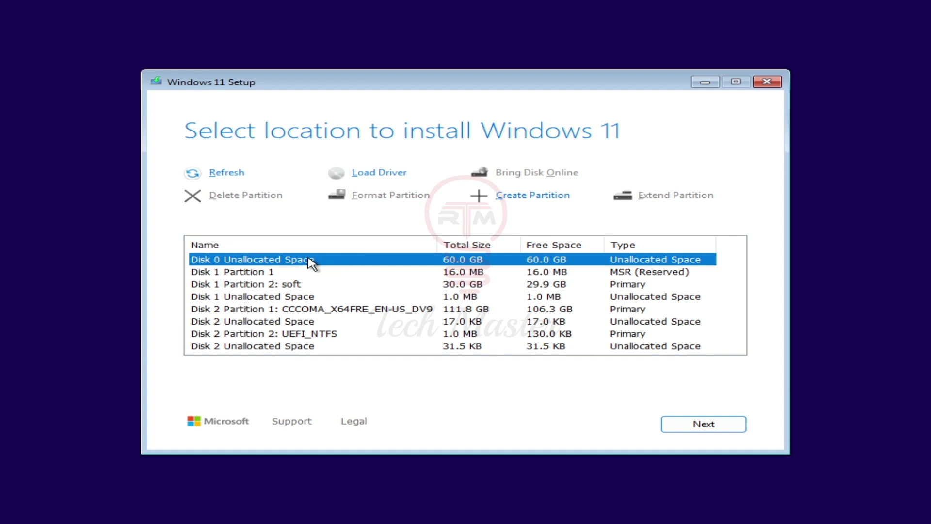
click(718, 430)
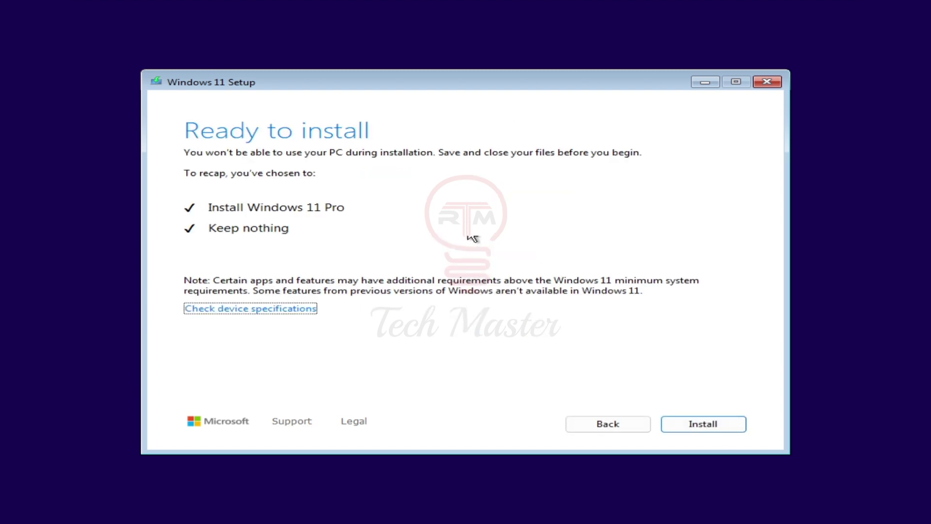
click(705, 425)
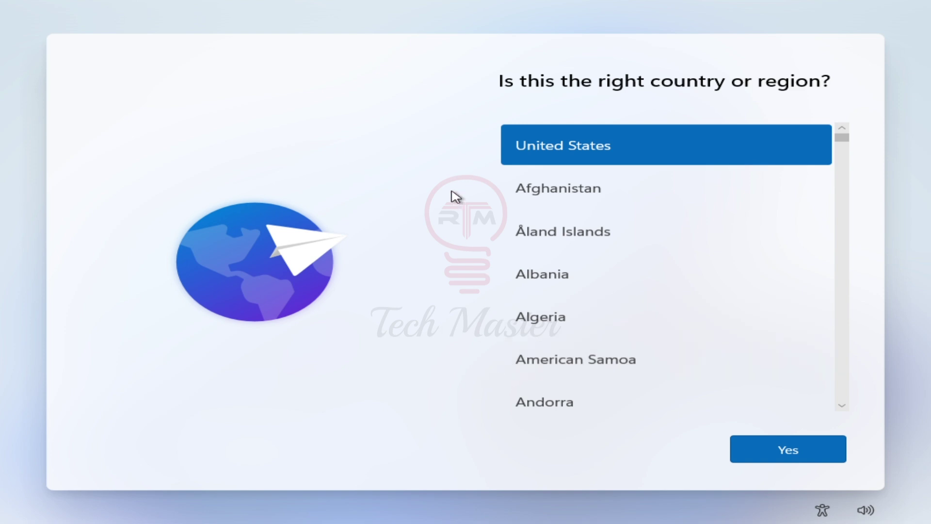
Set the country to Bangladesh and accept the US keyboard layout without adding a second one
scroll(622, 349, down, 2)
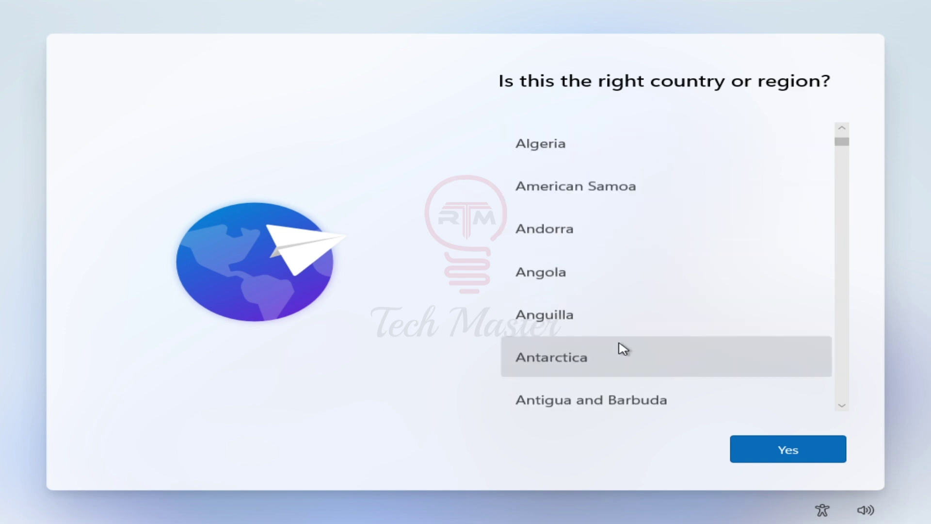
scroll(623, 339, down, 4)
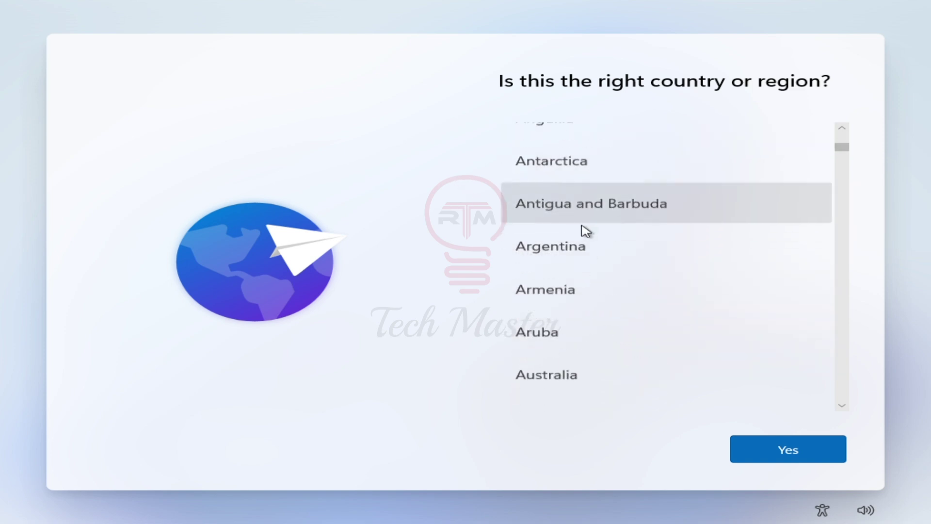
scroll(588, 226, down, 2)
click(580, 181)
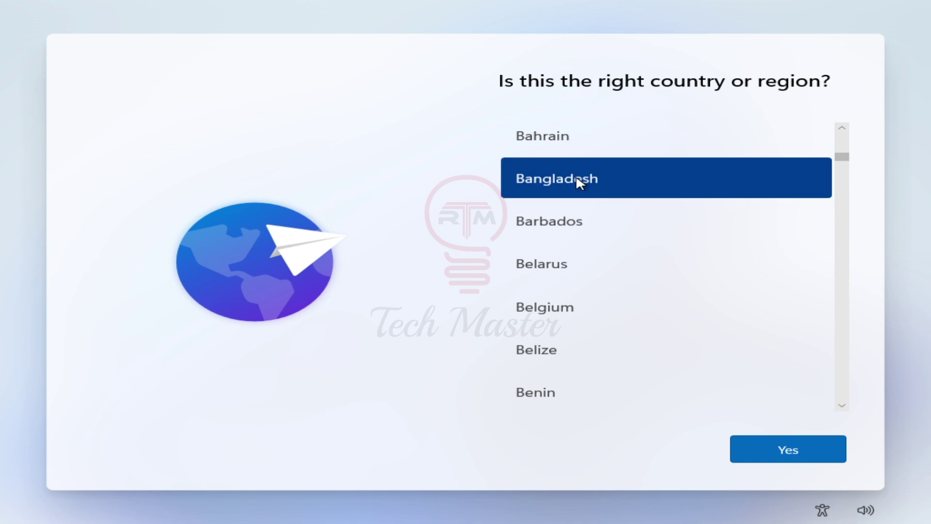
click(795, 452)
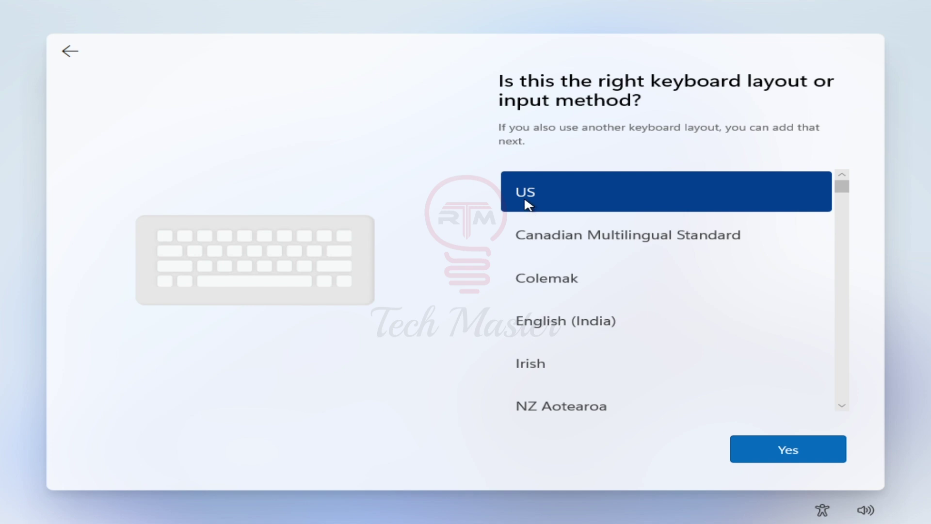
click(790, 451)
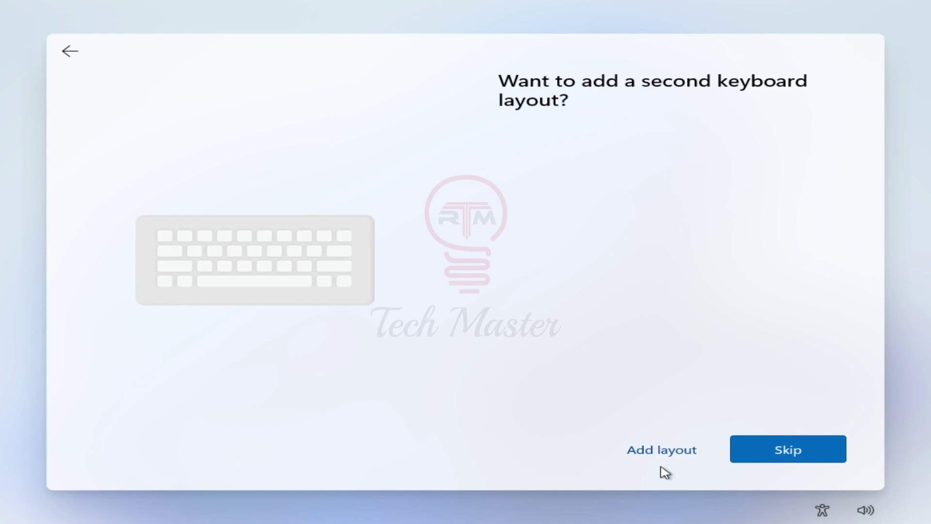
click(786, 456)
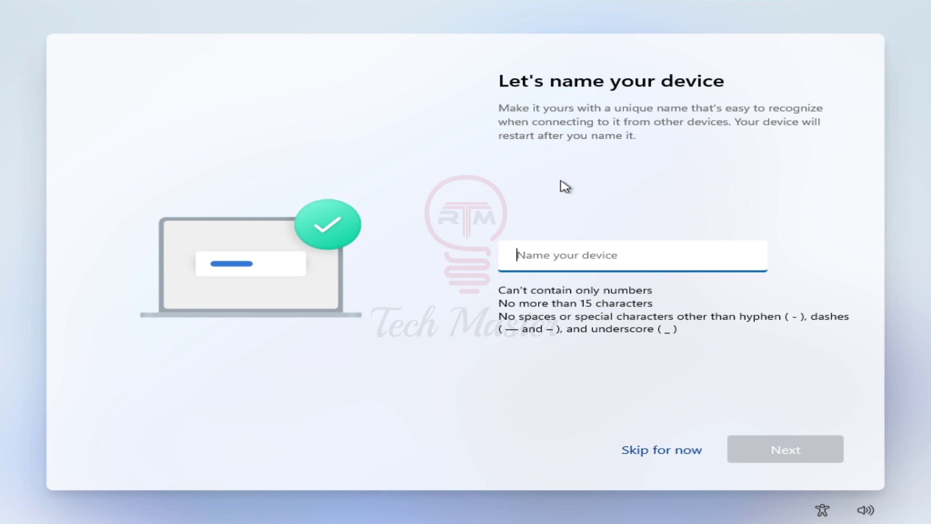
Name the device with the owner's first name and set it up for personal use
text(Riaz)
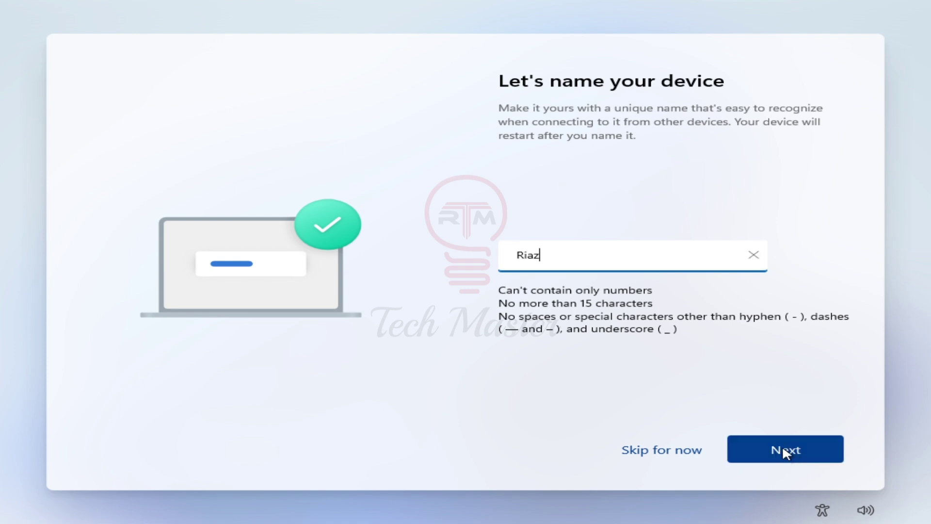
click(786, 453)
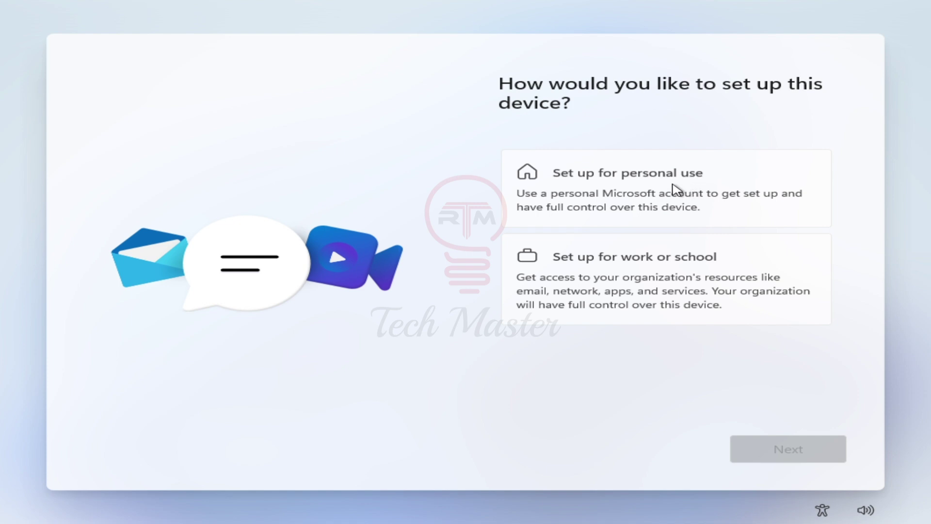
click(548, 191)
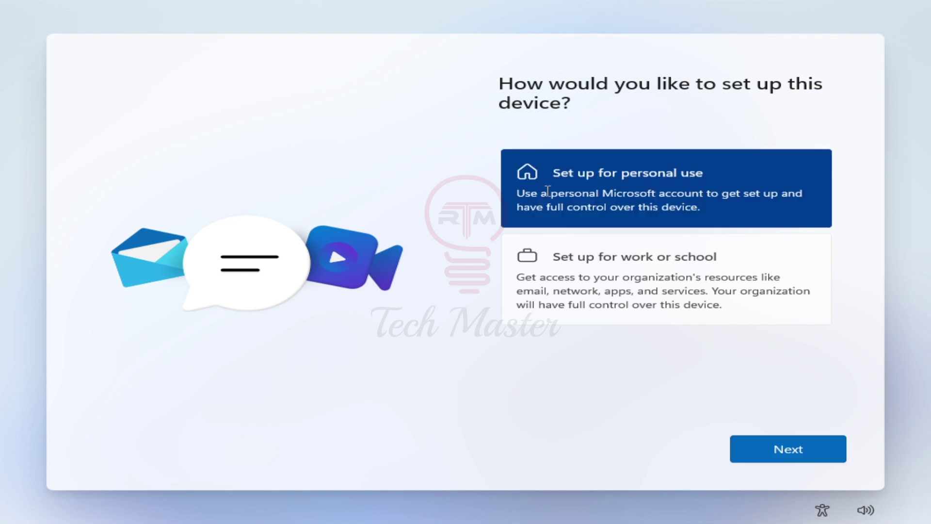
click(787, 453)
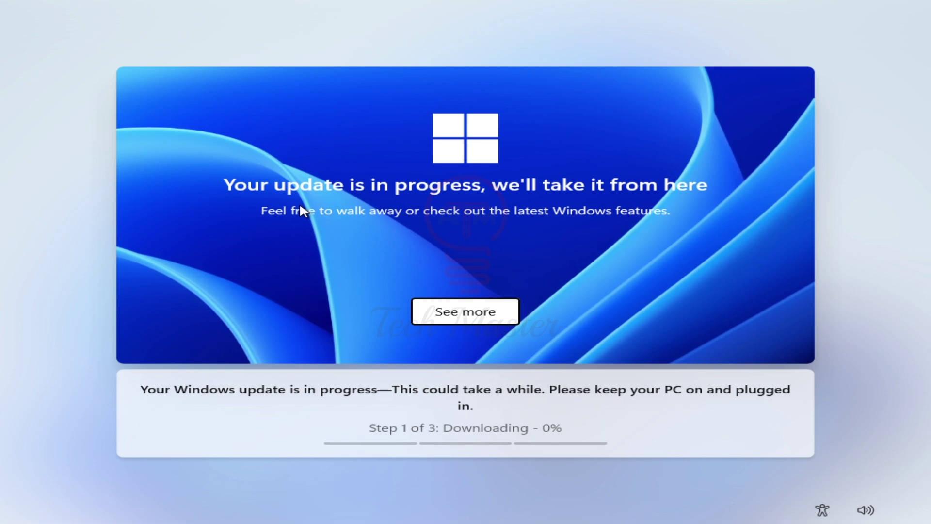